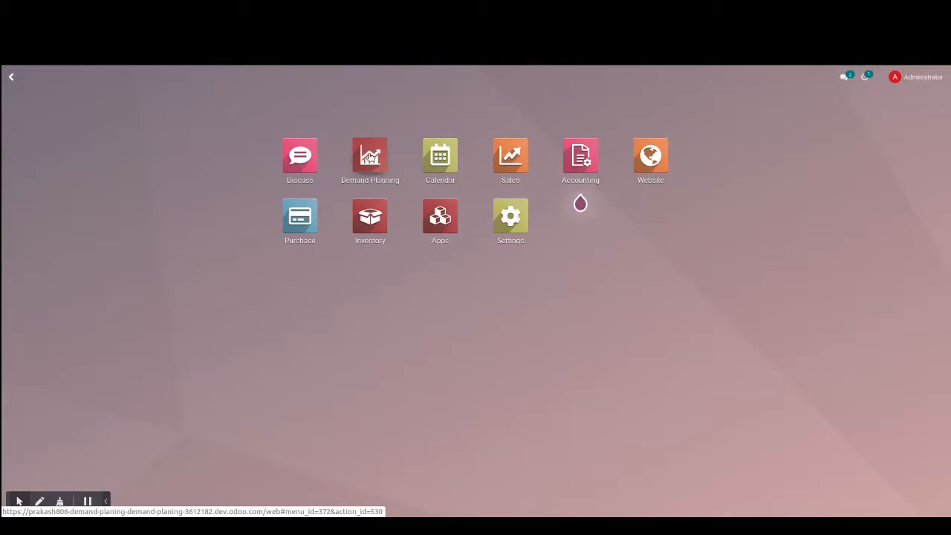
- In the Demand Planning settings, set the PO Lead Horizon to 12 months and save
{"action": "left_click", "coordinate": [370, 156]}
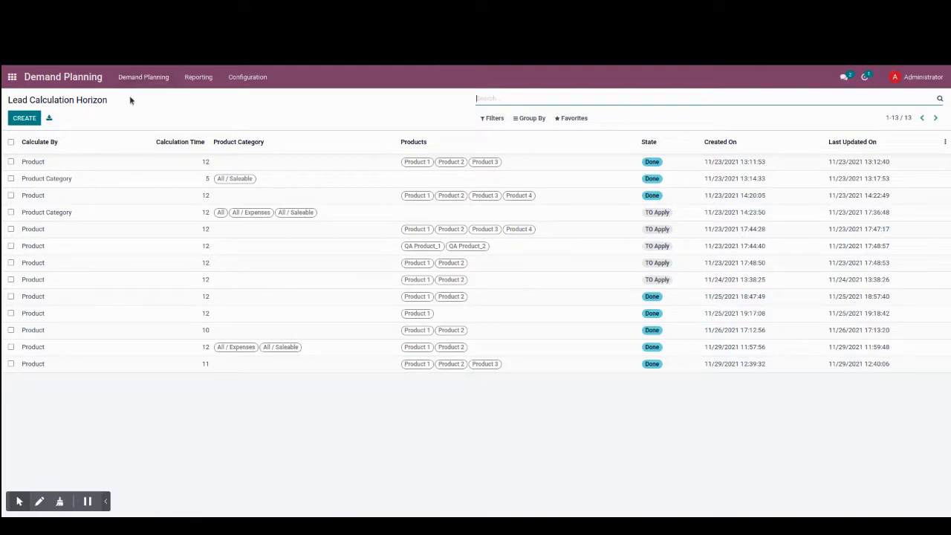
{"action": "left_click", "coordinate": [245, 77]}
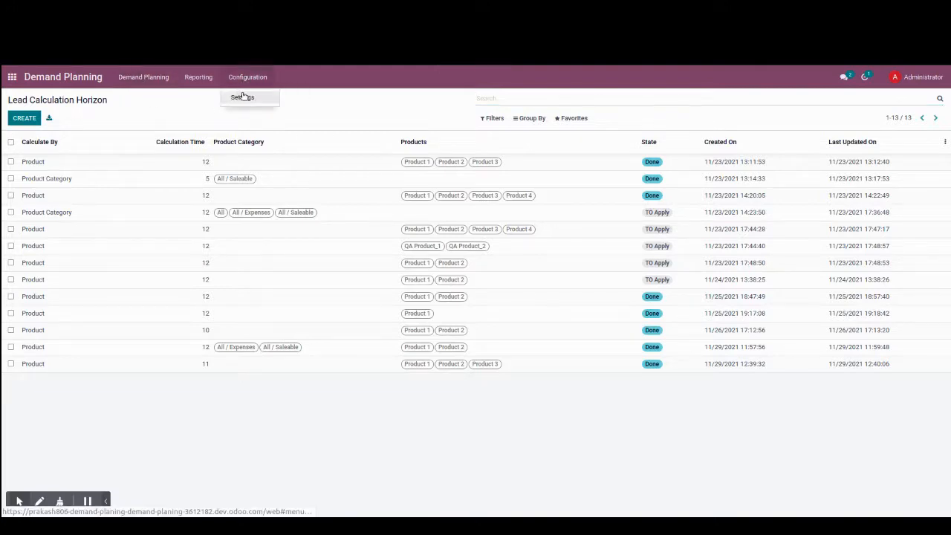
{"action": "left_click", "coordinate": [241, 97]}
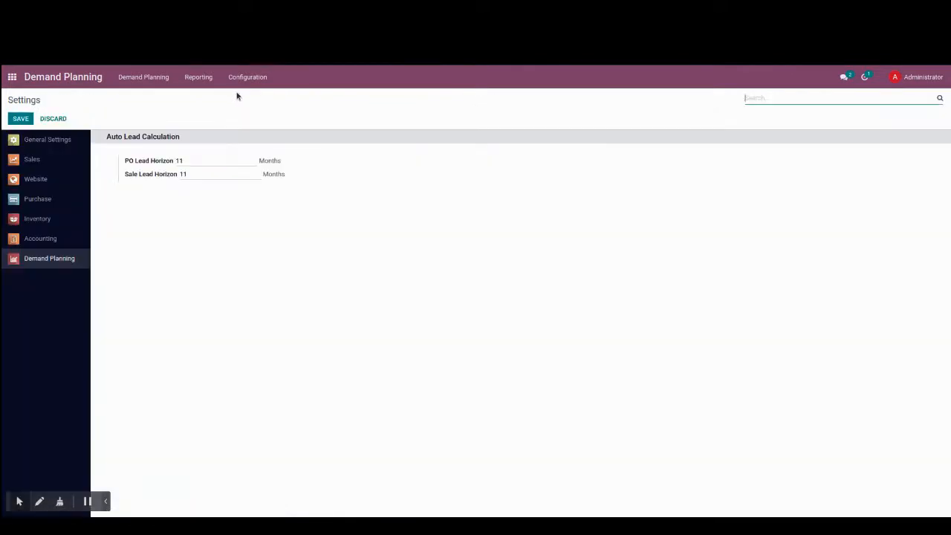
{"action": "left_click_drag", "start_coordinate": [190, 141], "coordinate": [95, 137]}
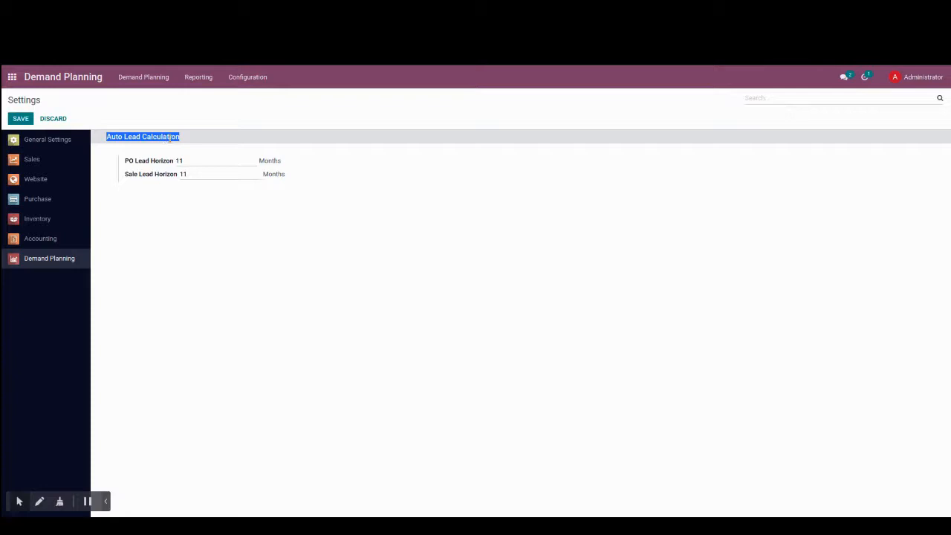
{"action": "left_click", "coordinate": [172, 162]}
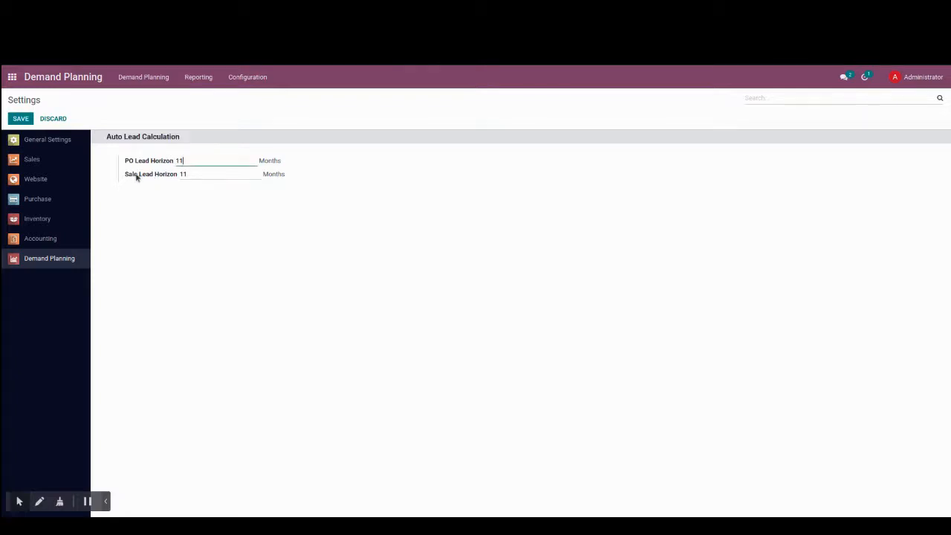
{"action": "left_click", "coordinate": [20, 118]}
- Start a new Lead Calculation Horizon record with the calculation based on Product Category
{"action": "left_click", "coordinate": [135, 75]}
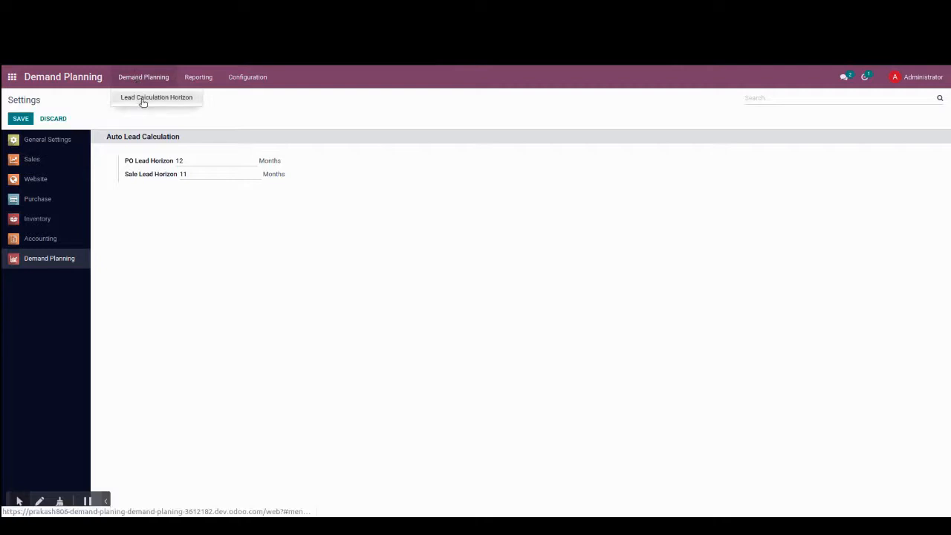
{"action": "left_click", "coordinate": [143, 98]}
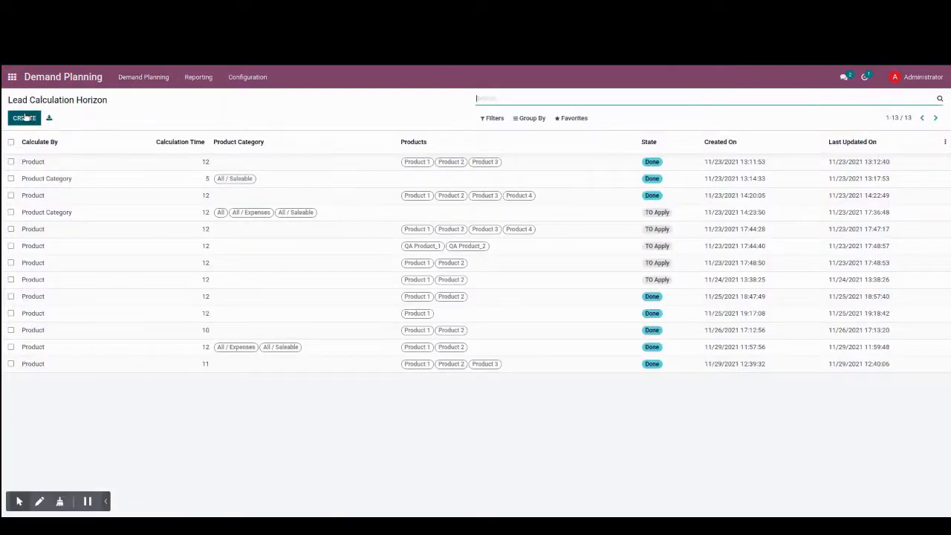
{"action": "left_click", "coordinate": [24, 118]}
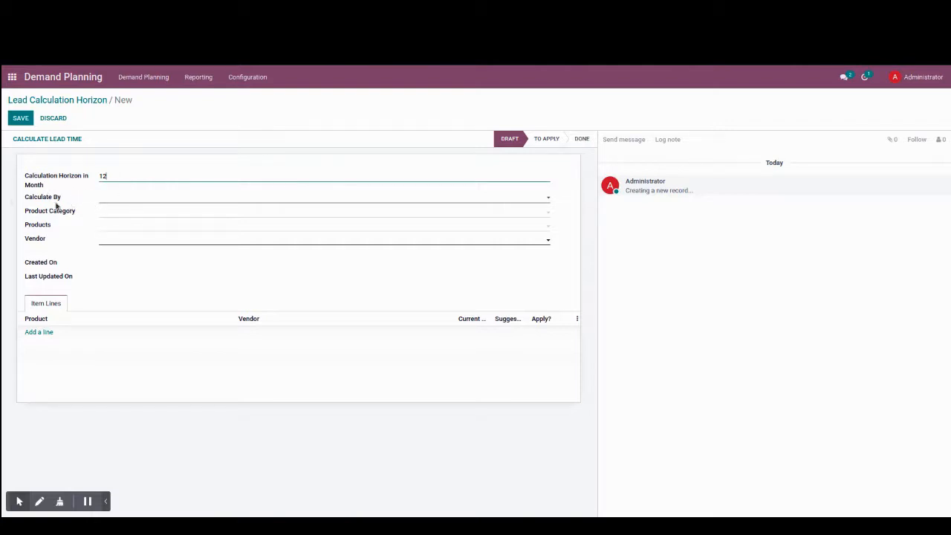
{"action": "left_click", "coordinate": [124, 201]}
{"action": "left_click", "coordinate": [106, 208]}
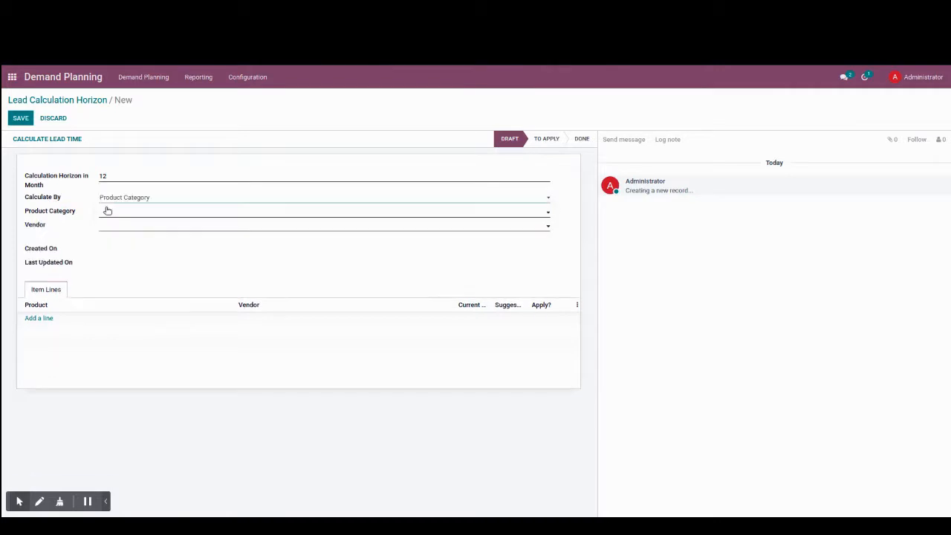
- Switch the new record's calculation basis to Product and add Product 1 and Product 3
{"action": "left_click", "coordinate": [113, 202]}
{"action": "left_click", "coordinate": [119, 215]}
{"action": "left_click", "coordinate": [117, 214]}
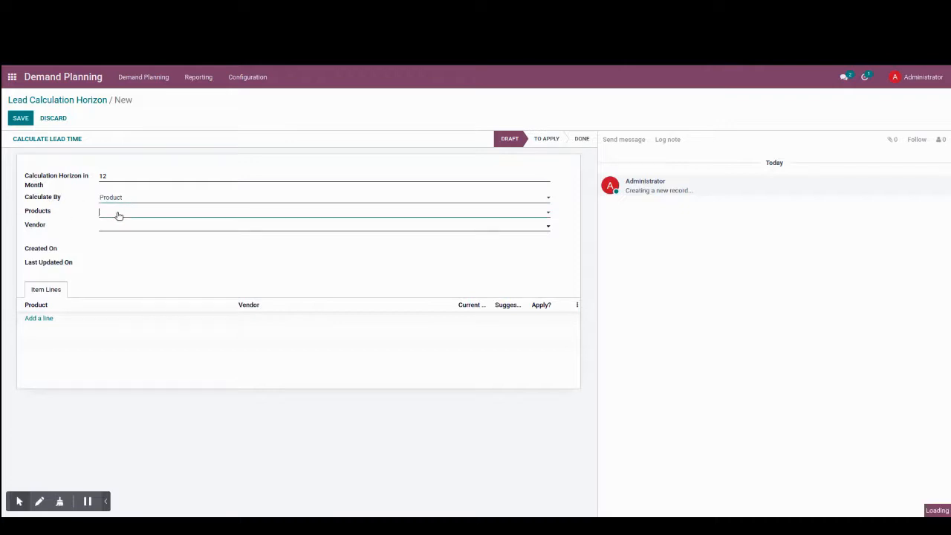
{"action": "left_click", "coordinate": [121, 225]}
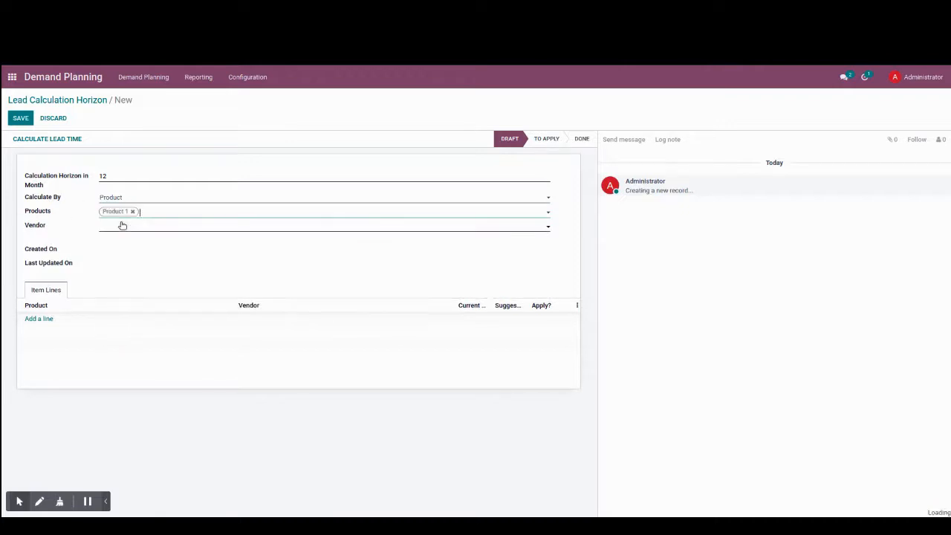
{"action": "left_click", "coordinate": [161, 221]}
{"action": "left_click", "coordinate": [161, 247]}
- Change the calculation basis back to Product Category and add the categories All / Expenses and All / Saleable
{"action": "left_click", "coordinate": [135, 200]}
{"action": "left_click", "coordinate": [126, 212]}
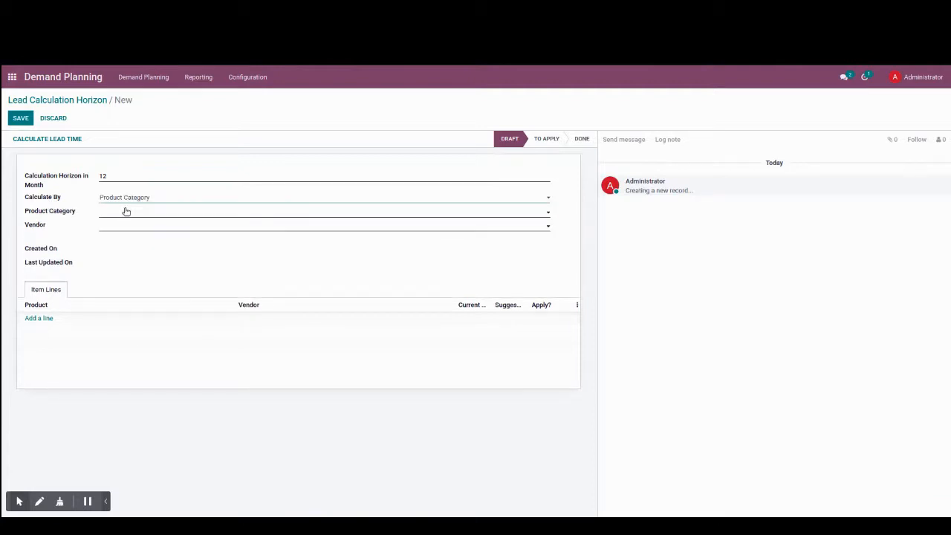
{"action": "left_click", "coordinate": [126, 211]}
{"action": "left_click", "coordinate": [121, 240]}
{"action": "left_click", "coordinate": [152, 215]}
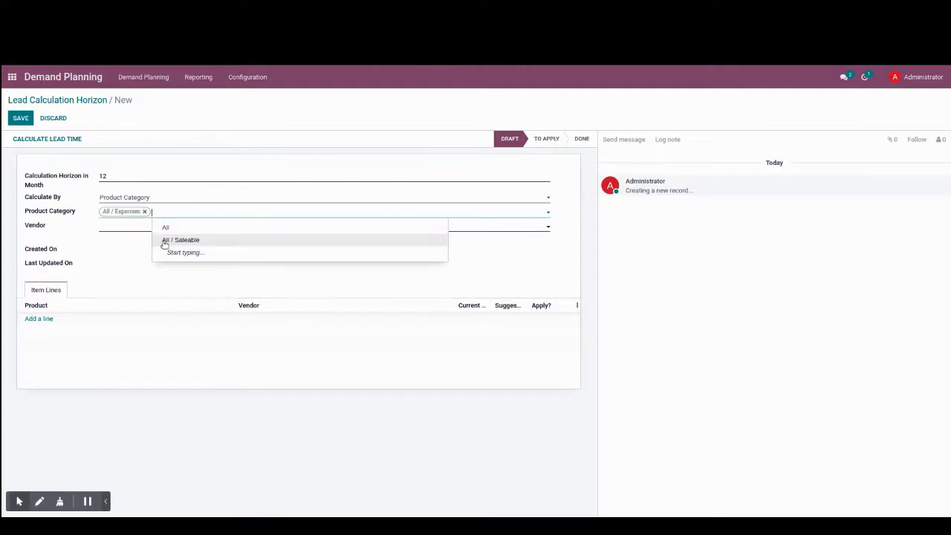
{"action": "left_click", "coordinate": [164, 241]}
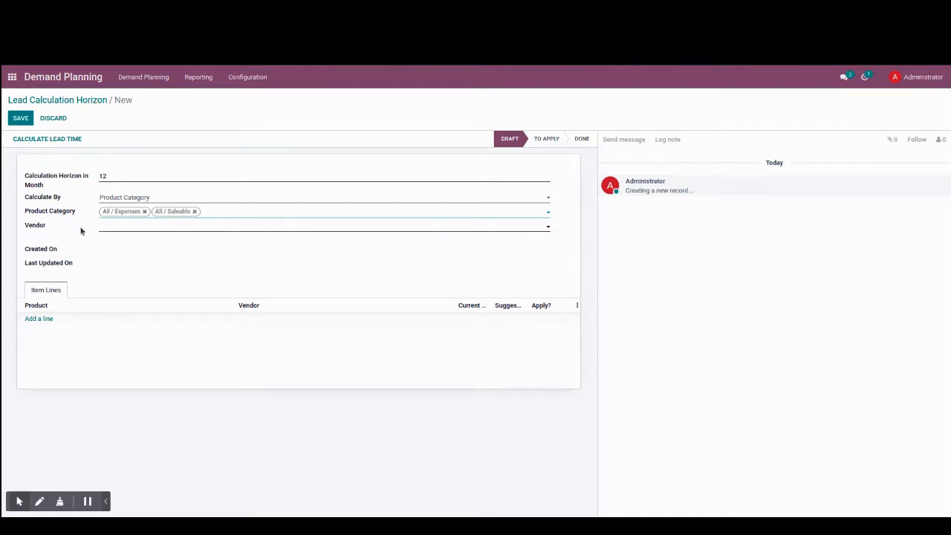
- Add Vendor 1 and Vendor 3 as the vendors of the lead calculation record
{"action": "left_click", "coordinate": [119, 230]}
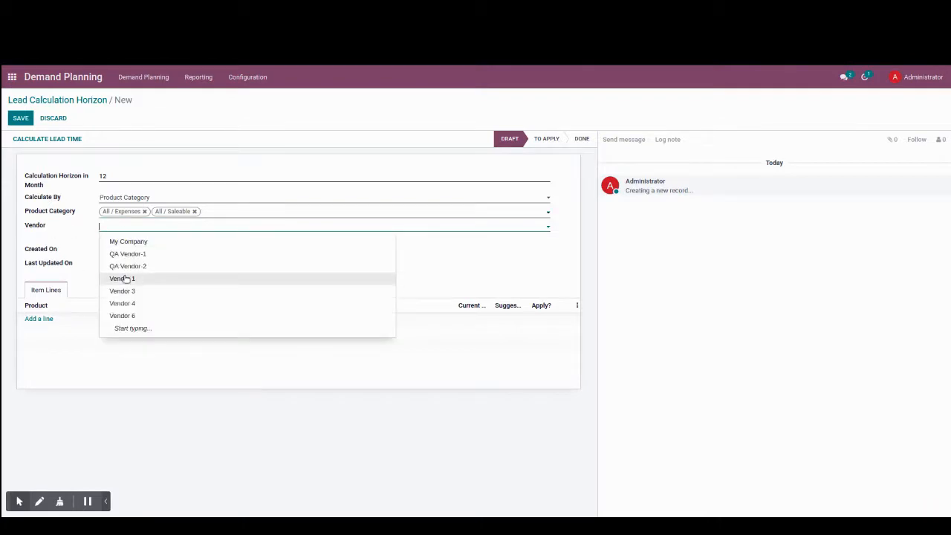
{"action": "left_click", "coordinate": [149, 279]}
{"action": "left_click", "coordinate": [167, 228]}
{"action": "left_click", "coordinate": [149, 267]}
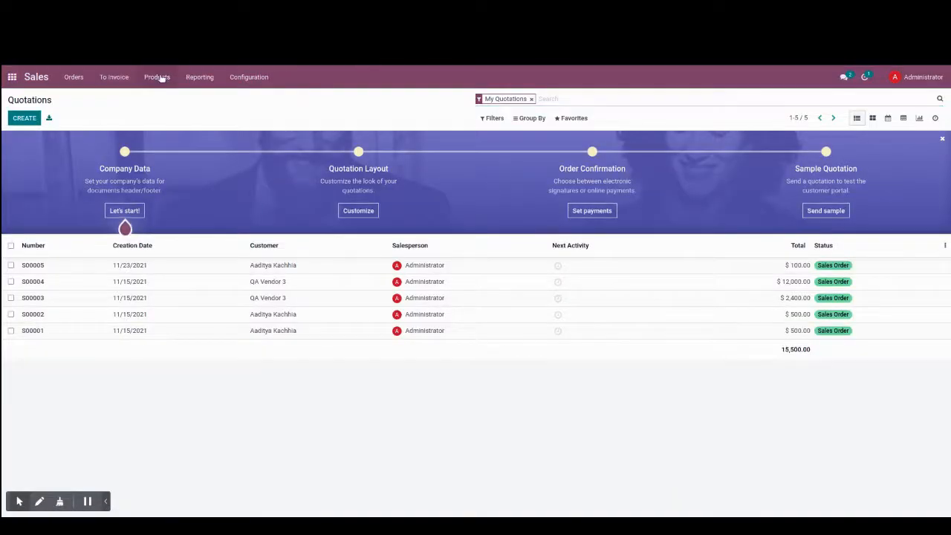
- Open Product 1 from the Sales product list and view its purchase information
{"action": "left_click", "coordinate": [157, 76]}
{"action": "left_click", "coordinate": [160, 97]}
{"action": "left_click", "coordinate": [68, 157]}
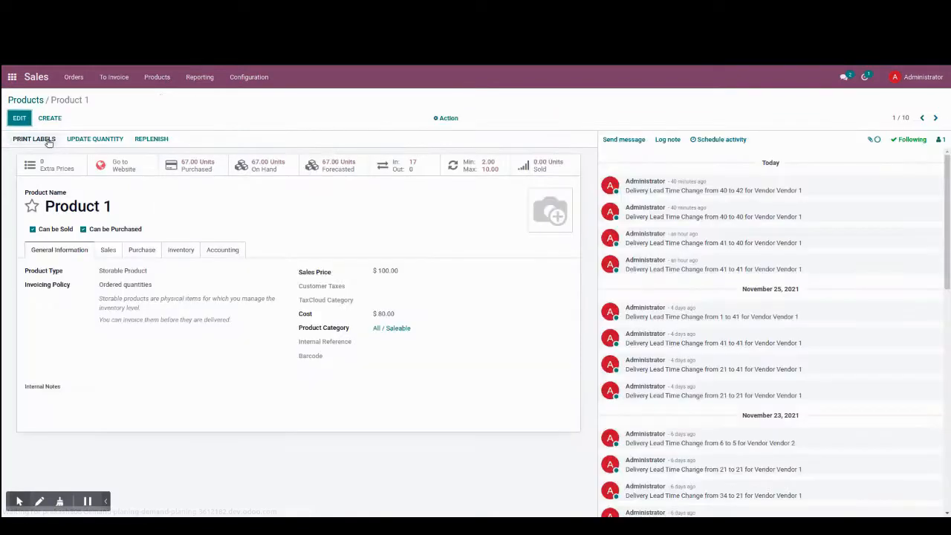
{"action": "left_click", "coordinate": [141, 249]}
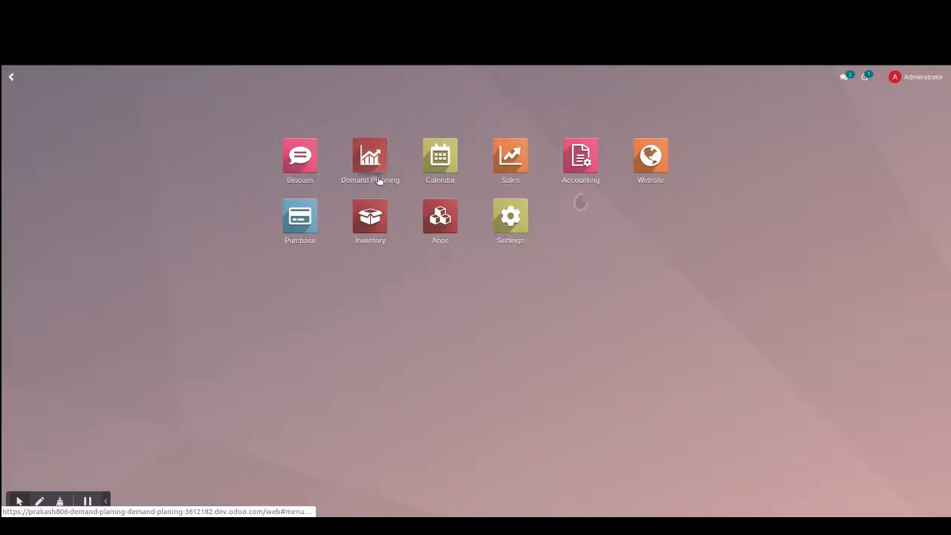
- Open the Supplier Lead Time Report in Demand Planning and expand the Vendor 1 transfers under Product 1
{"action": "left_click", "coordinate": [377, 179]}
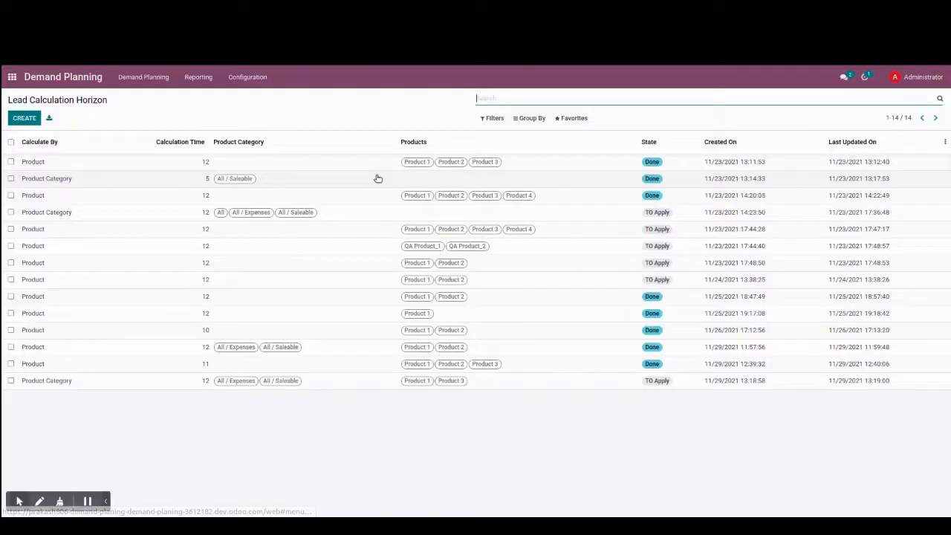
{"action": "left_click", "coordinate": [194, 76]}
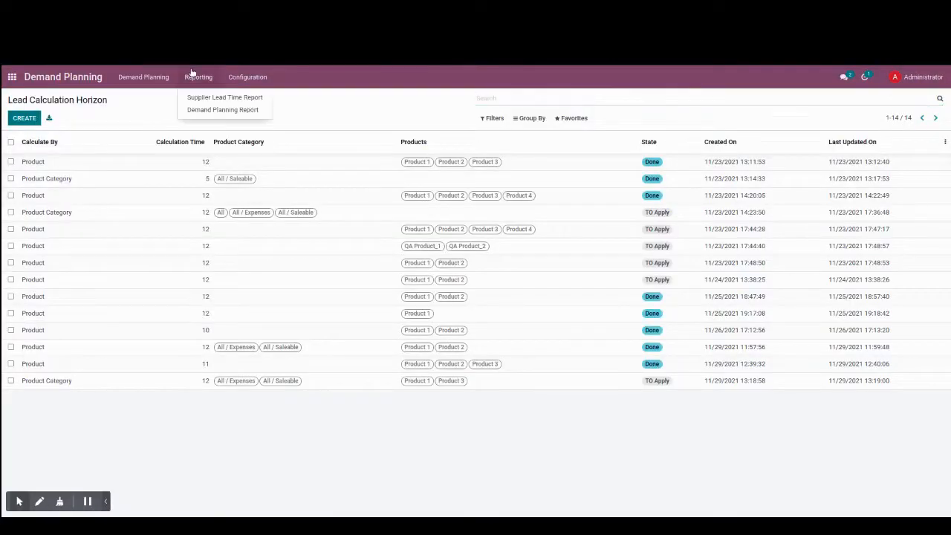
{"action": "left_click", "coordinate": [198, 99]}
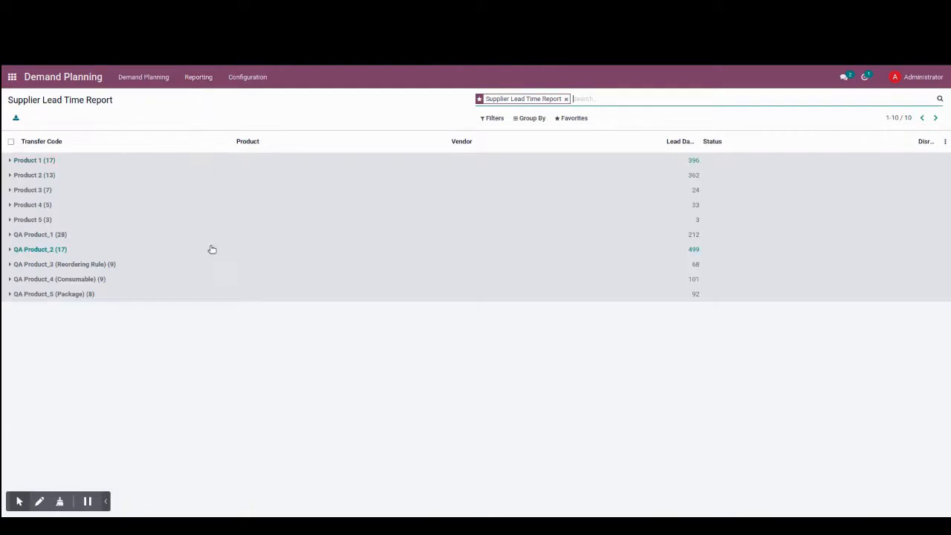
{"action": "left_click", "coordinate": [91, 161]}
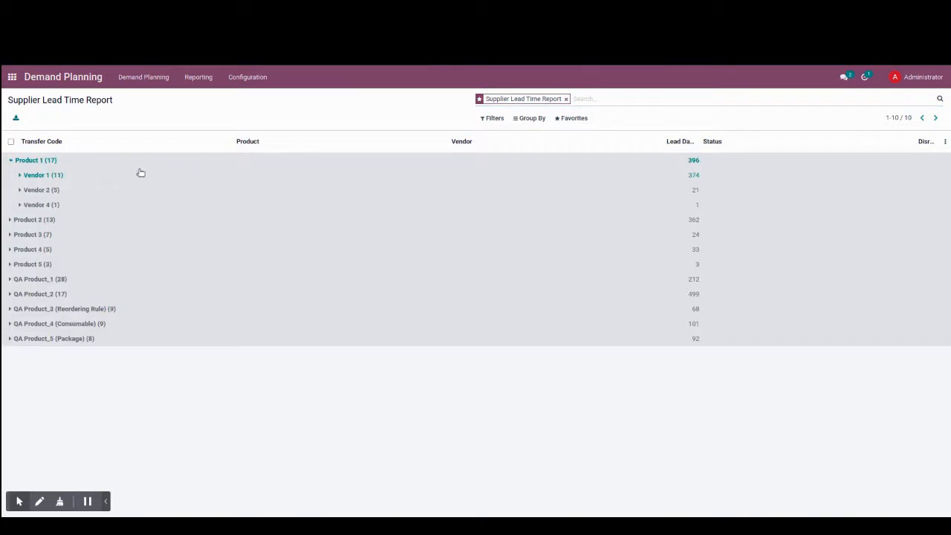
{"action": "left_click", "coordinate": [72, 176]}
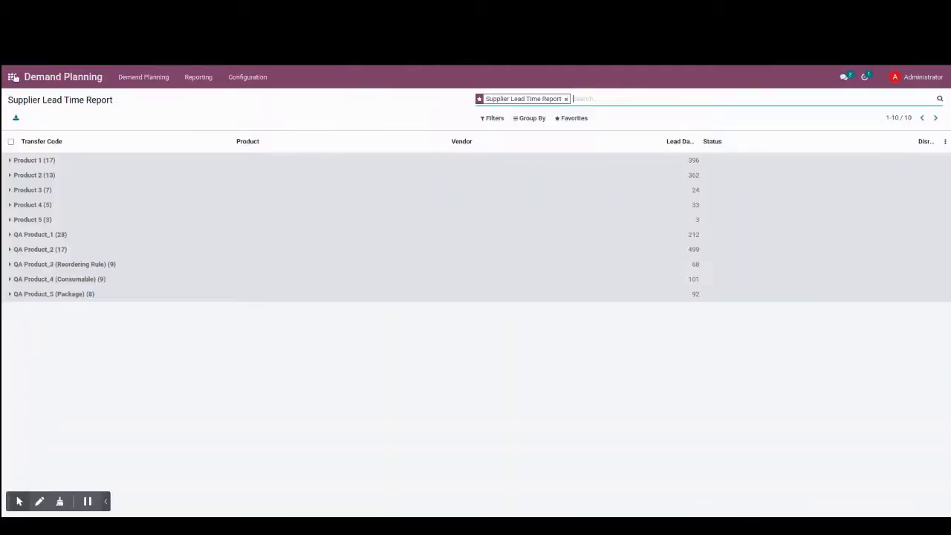
- Switch to Purchase and examine the QA Vendor-1 order confirmed on 11/17/2021 and the dates and lead days of its receipt
{"action": "left_click", "coordinate": [9, 75]}
{"action": "type", "text": "purch"}
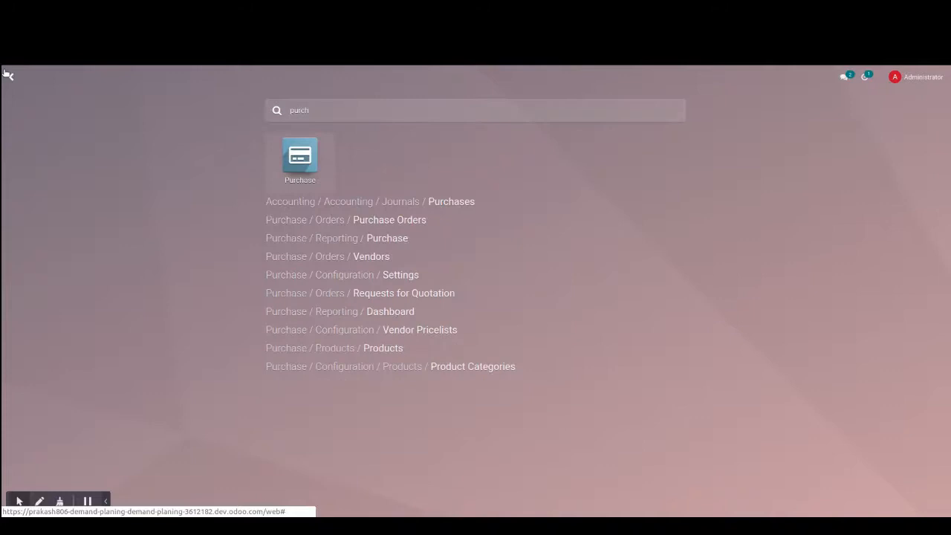
{"action": "left_click", "coordinate": [276, 220]}
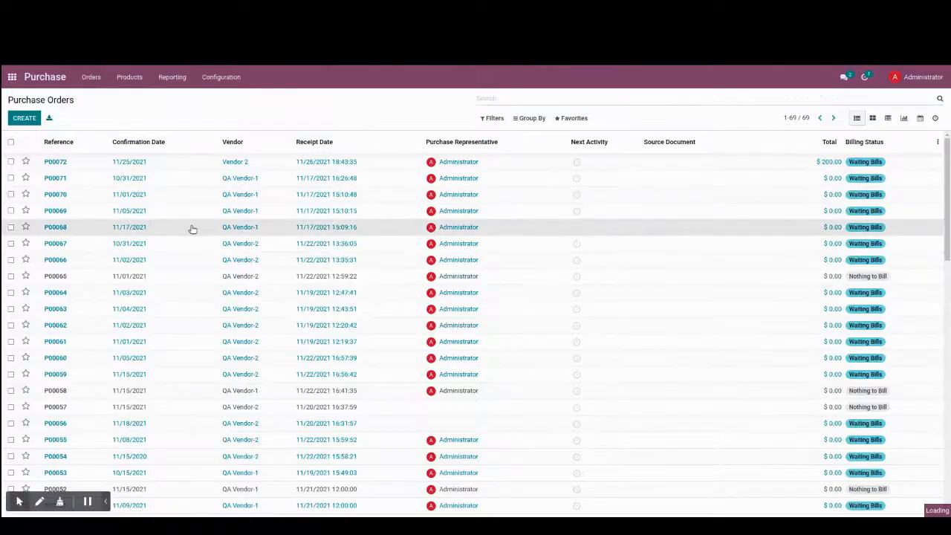
{"action": "left_click", "coordinate": [192, 228]}
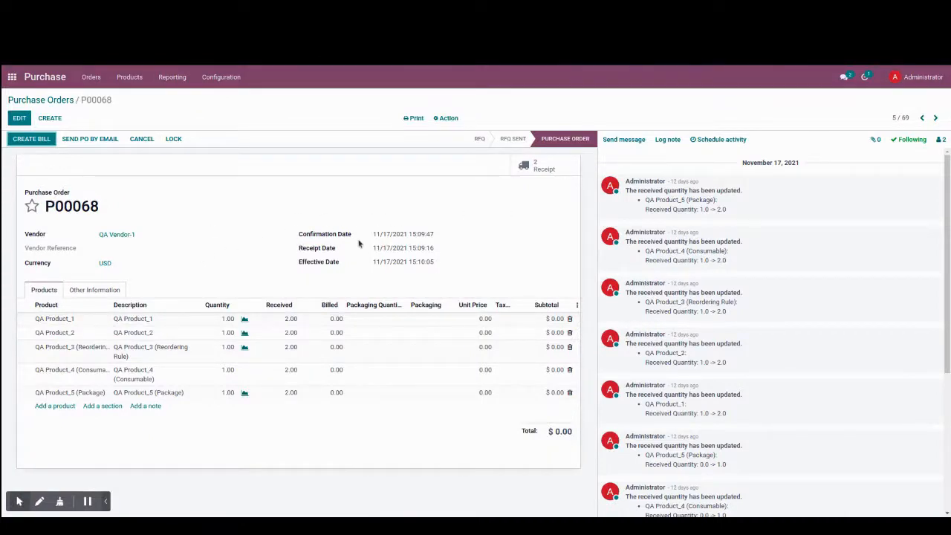
{"action": "left_click", "coordinate": [546, 165]}
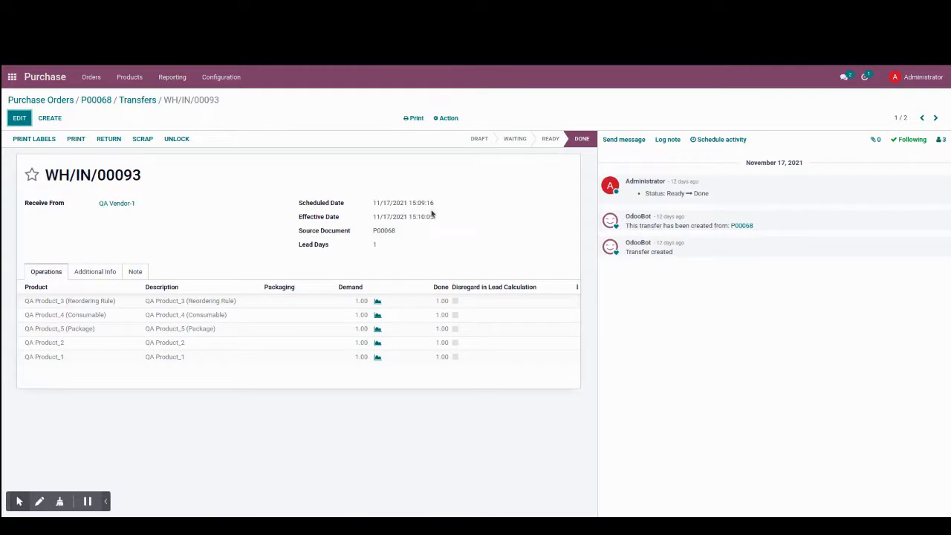
{"action": "left_click", "coordinate": [101, 102]}
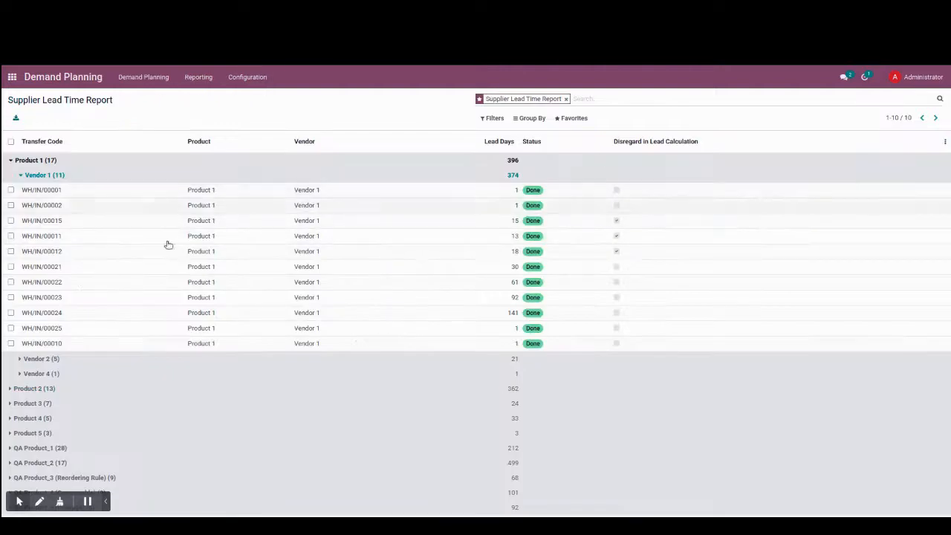
- In the Supplier Lead Time Report, select all of Product 1's Vendor 1 transfers and open the Set Lead Days action
{"action": "left_click", "coordinate": [10, 141]}
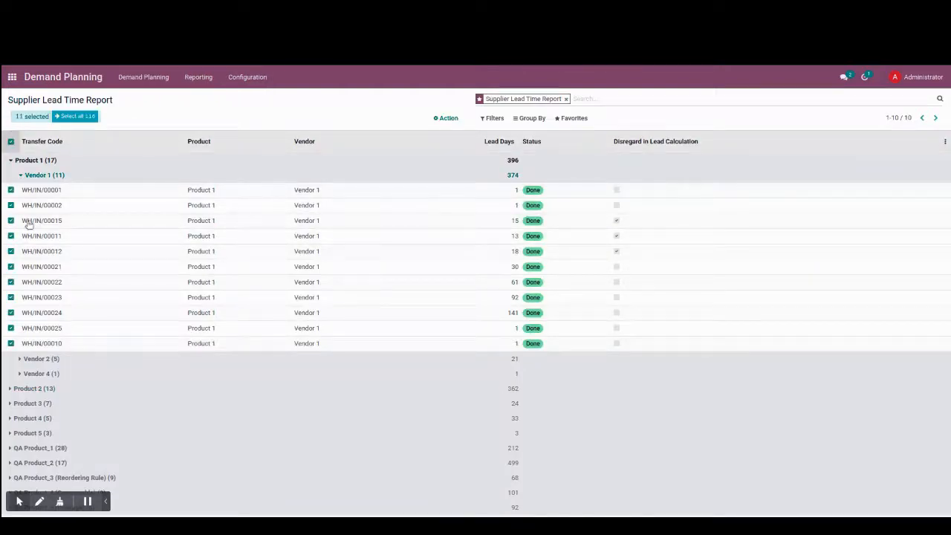
{"action": "left_click", "coordinate": [446, 117]}
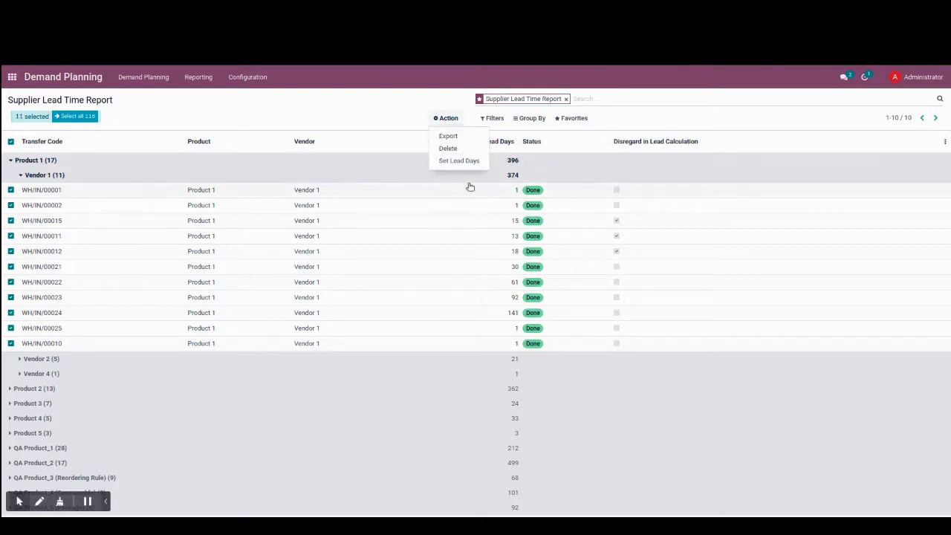
{"action": "left_click", "coordinate": [456, 161]}
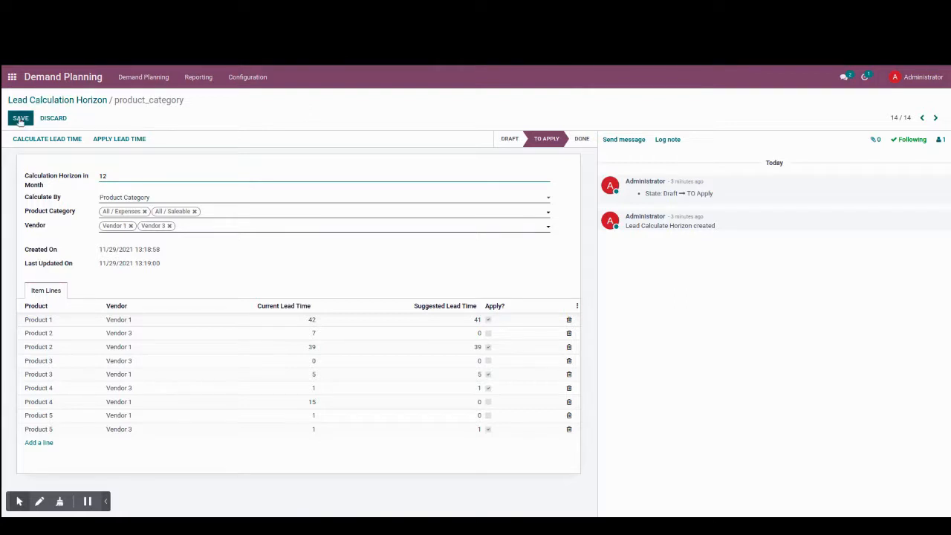
- In the new lead calculation record, set Product 4's suggested lead time for Vendor 1 to 14, mark it to apply, and save
{"action": "left_click", "coordinate": [16, 120]}
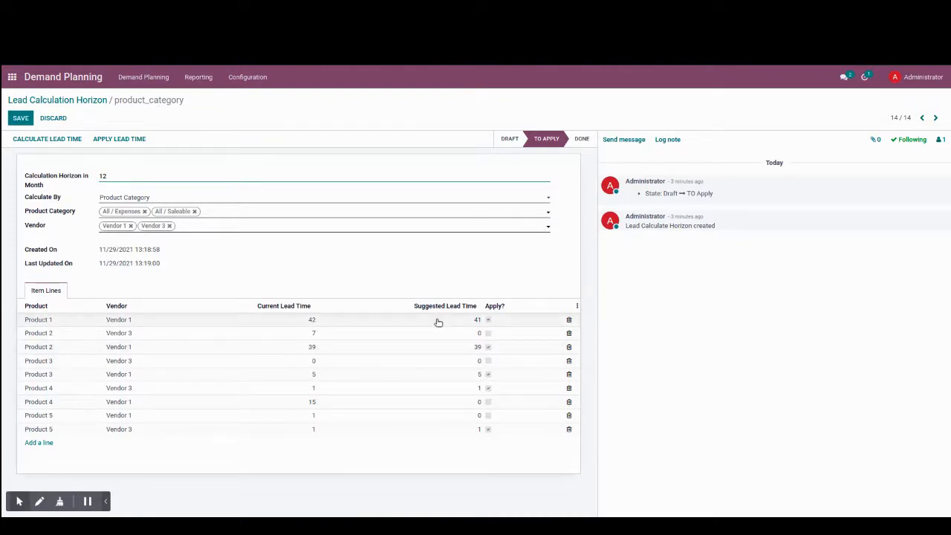
{"action": "left_click", "coordinate": [468, 404]}
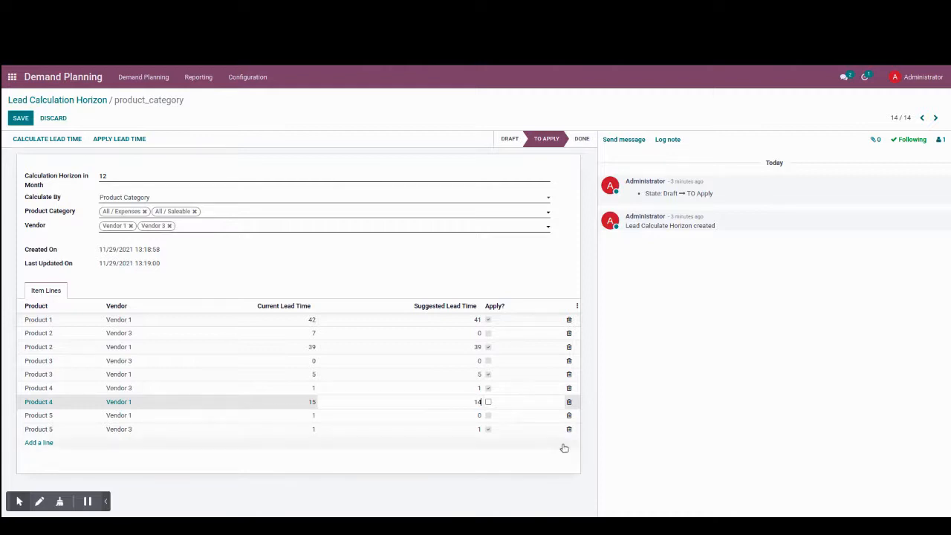
{"action": "left_click", "coordinate": [18, 121]}
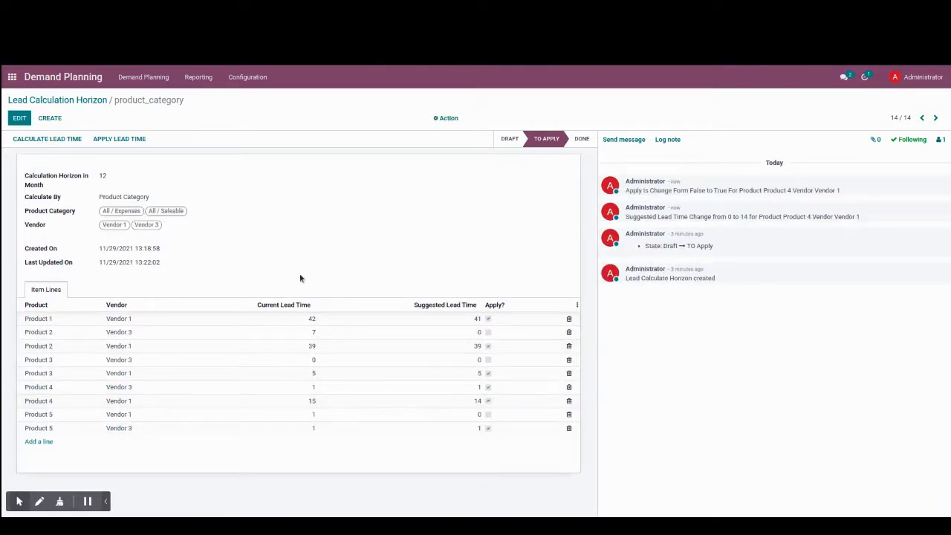
{"action": "left_click", "coordinate": [20, 118]}
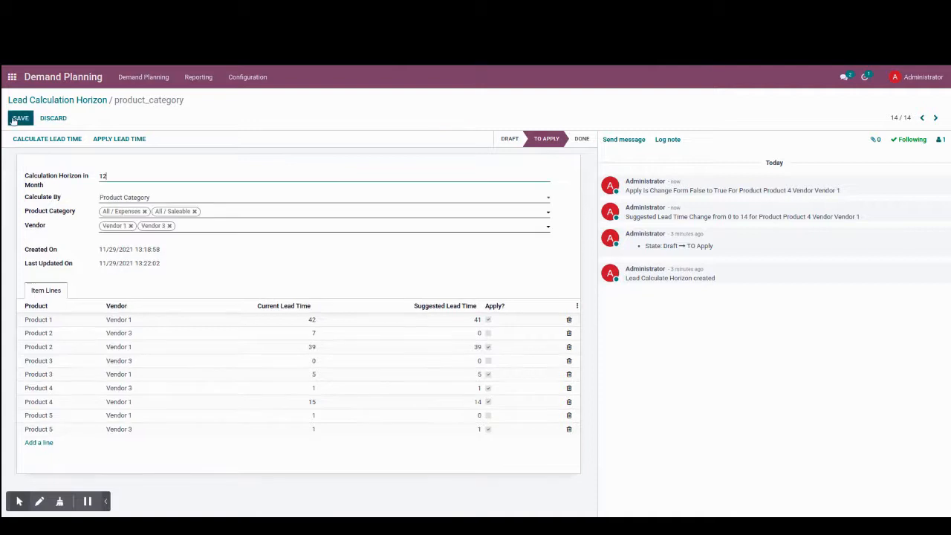
- Exclude Product 1's Vendor 1 line from the lead time update, save the record, and apply the lead times
{"action": "left_click", "coordinate": [487, 320]}
{"action": "left_click", "coordinate": [488, 319]}
{"action": "left_click", "coordinate": [488, 320]}
{"action": "left_click", "coordinate": [20, 118]}
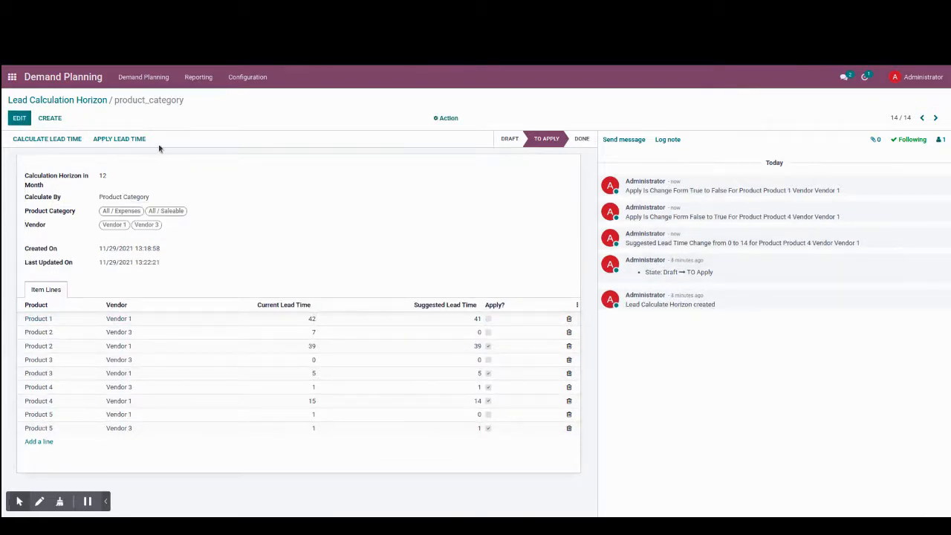
{"action": "left_click", "coordinate": [116, 140]}
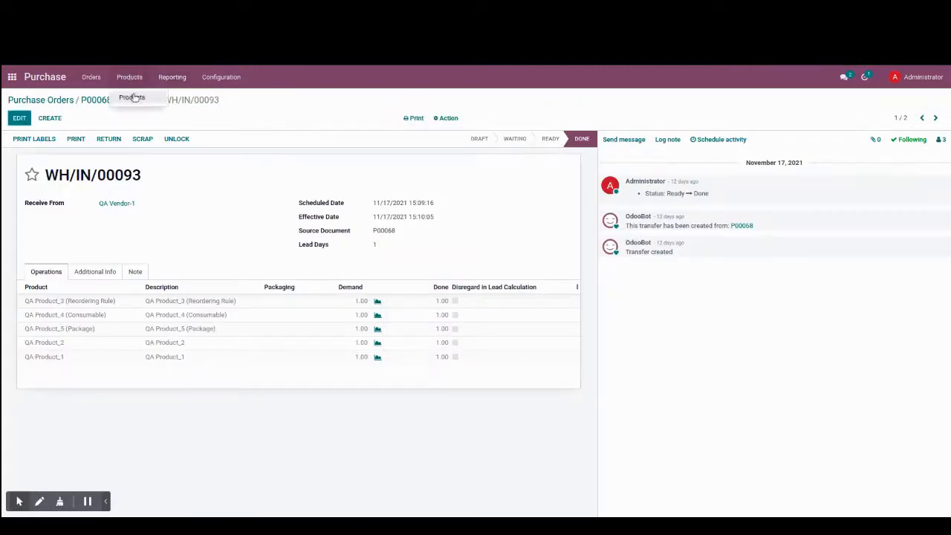
- Switch to Purchase and check the vendor delivery lead times of Product 1 and Product 4
{"action": "left_click", "coordinate": [134, 99]}
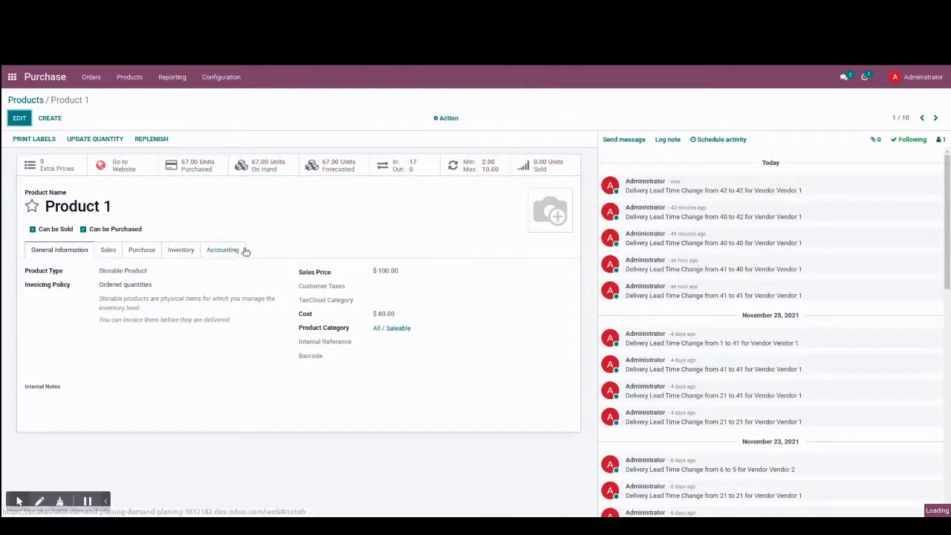
{"action": "left_click", "coordinate": [143, 250]}
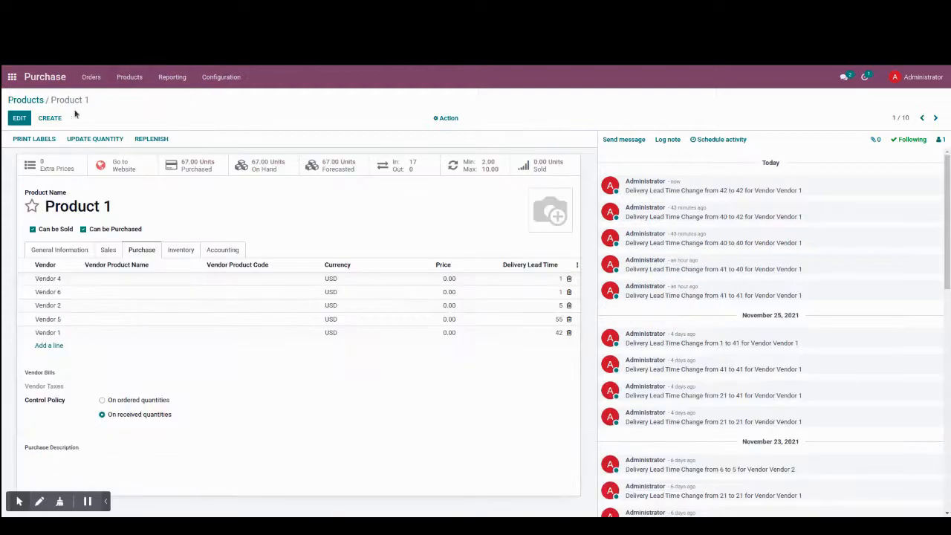
{"action": "left_click", "coordinate": [34, 99]}
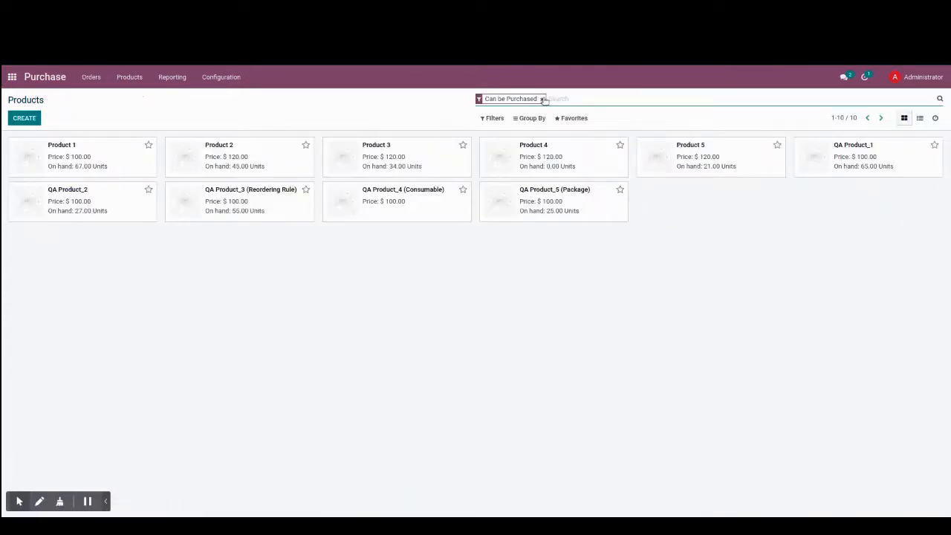
{"action": "left_click", "coordinate": [544, 144]}
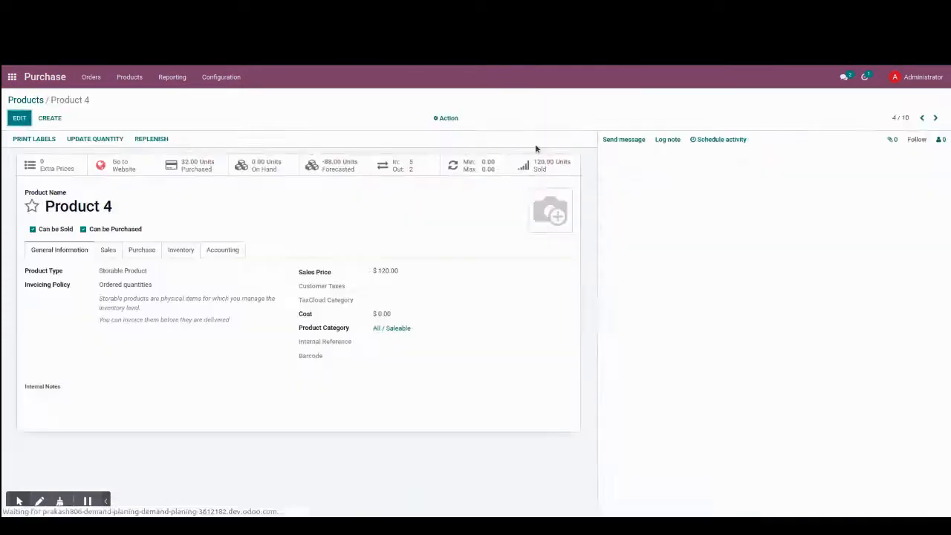
{"action": "left_click", "coordinate": [142, 250]}
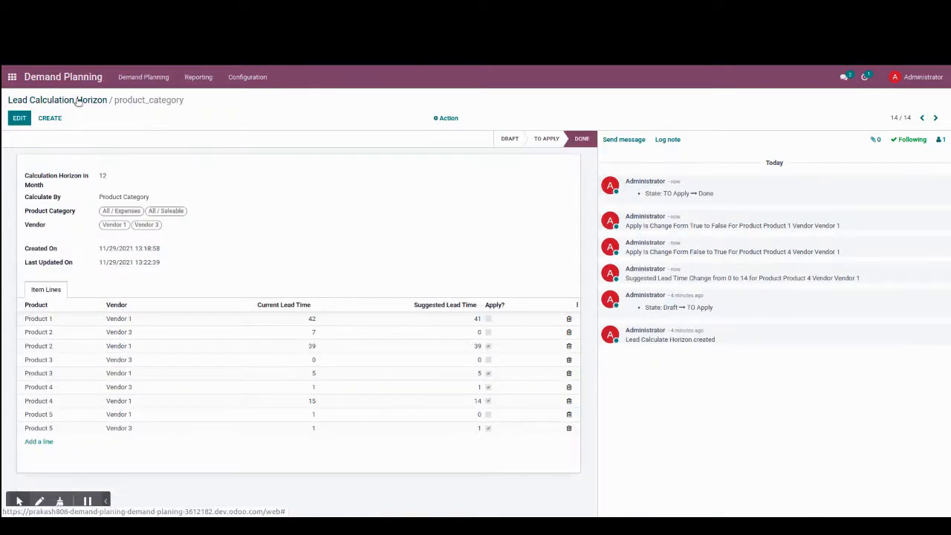
- In Purchase, mark Vendor 4 as Disregard in Lead Calculation and save the vendor
{"action": "left_click", "coordinate": [78, 100]}
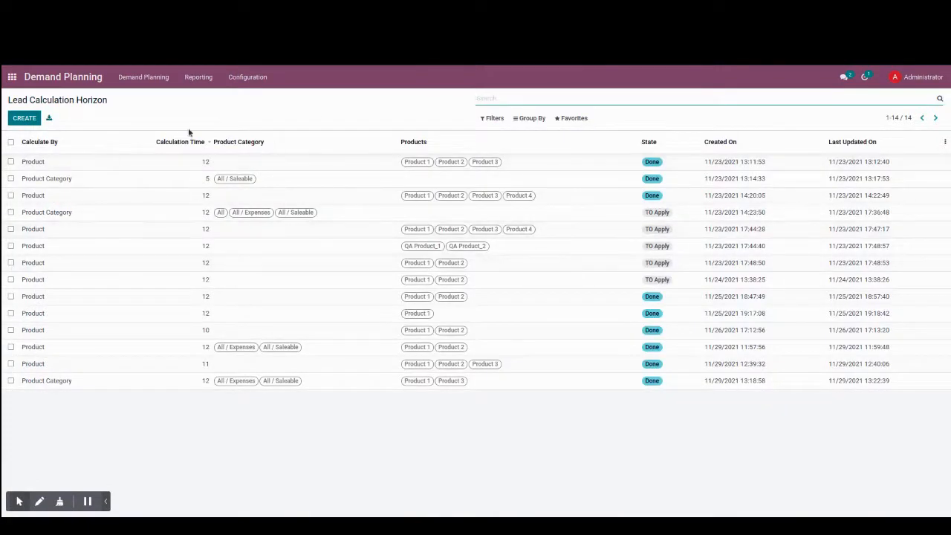
{"action": "left_click", "coordinate": [9, 77]}
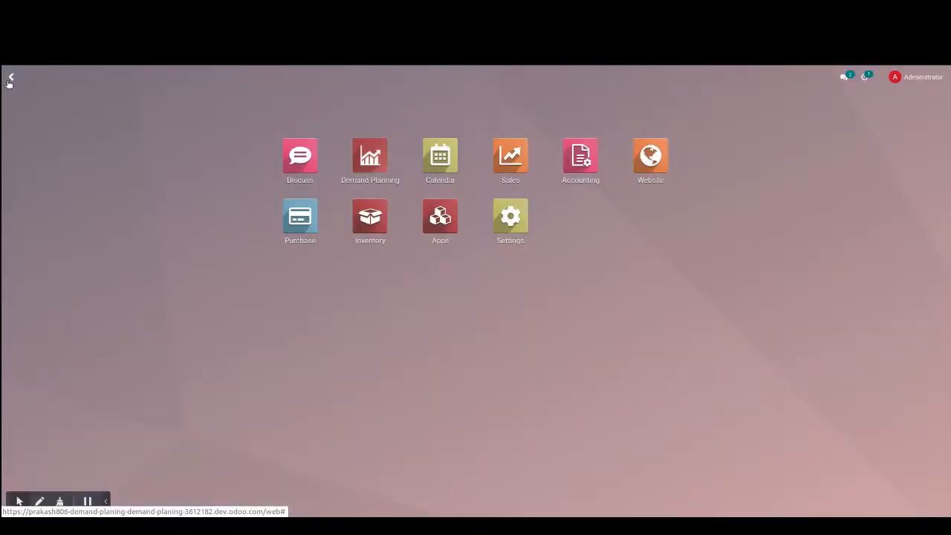
{"action": "left_click", "coordinate": [287, 231]}
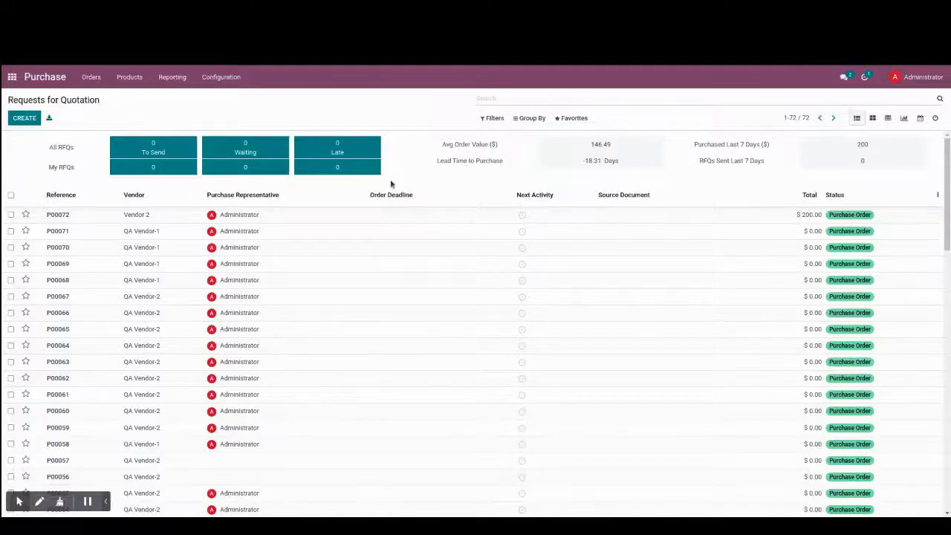
{"action": "left_click", "coordinate": [95, 79]}
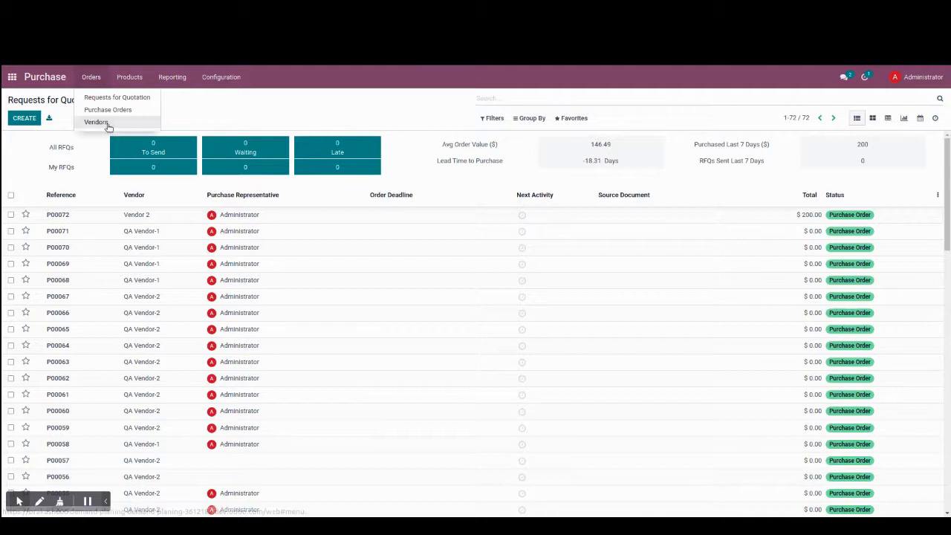
{"action": "left_click", "coordinate": [103, 122]}
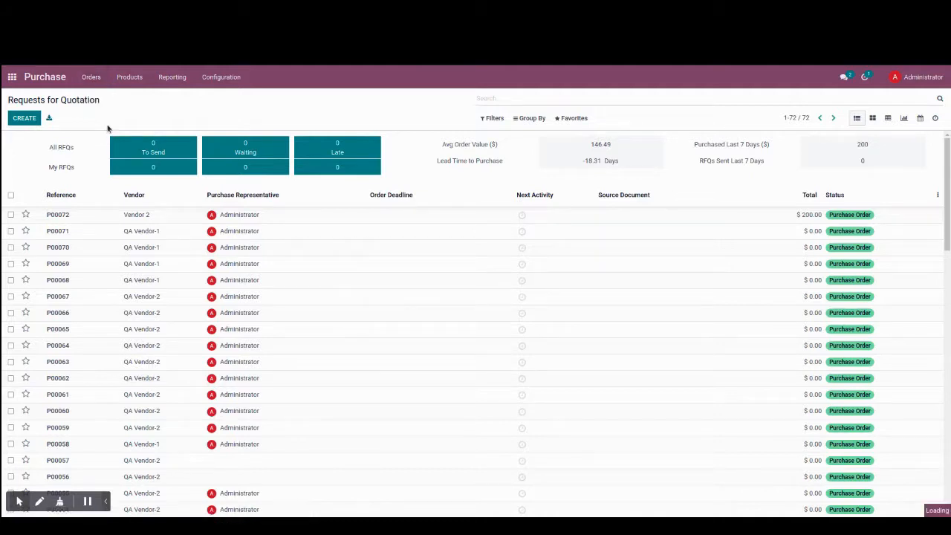
{"action": "left_click", "coordinate": [101, 204]}
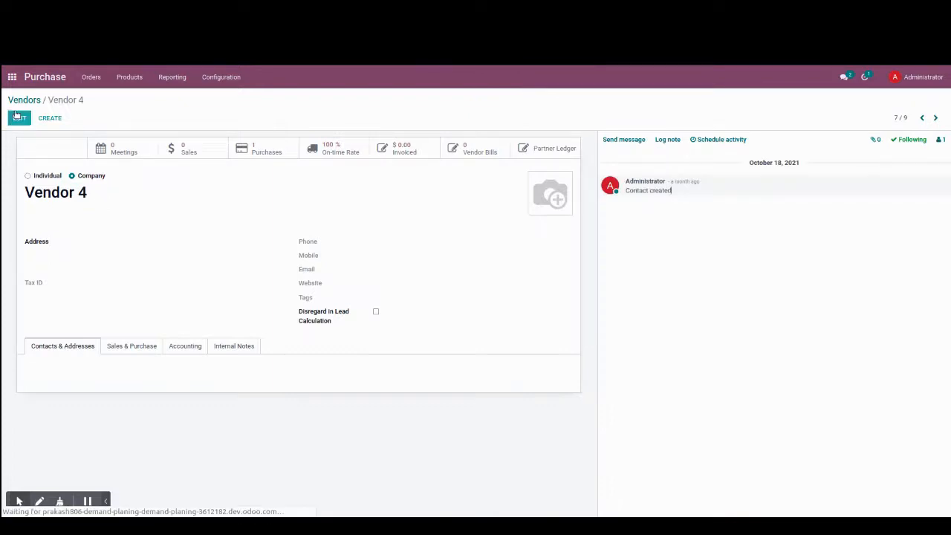
{"action": "left_click", "coordinate": [17, 115]}
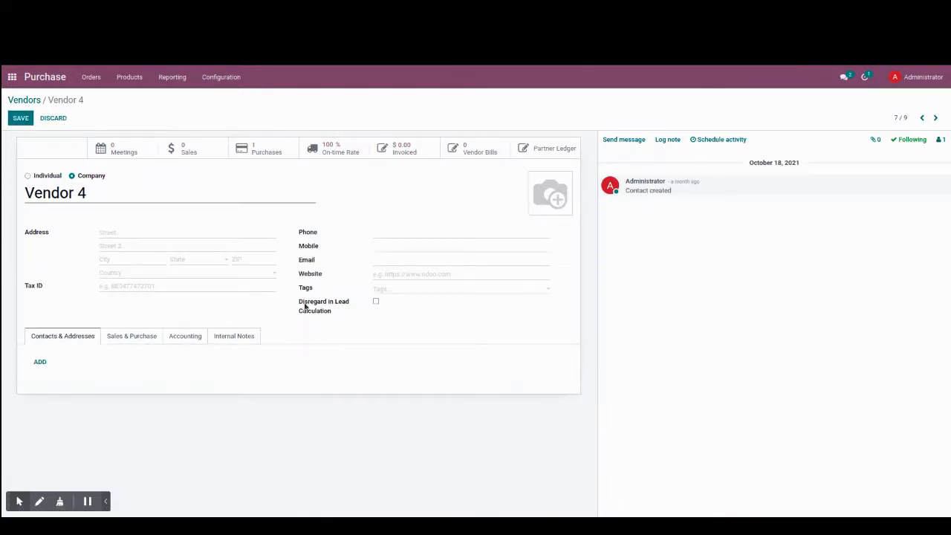
{"action": "left_click", "coordinate": [21, 118]}
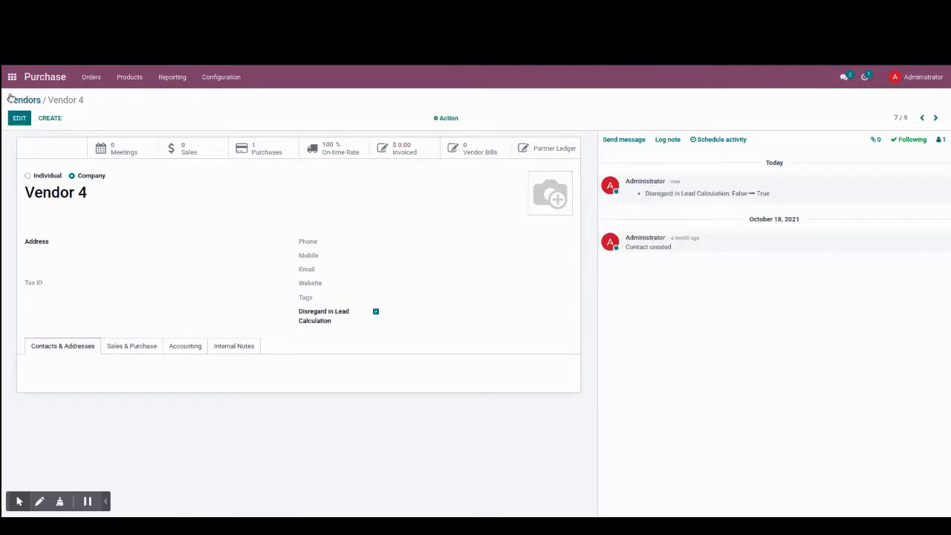
- Start a new lead calculation horizon in Demand Planning, check which vendors are selectable, and discard the record
{"action": "left_click", "coordinate": [12, 77]}
{"action": "left_click", "coordinate": [358, 148]}
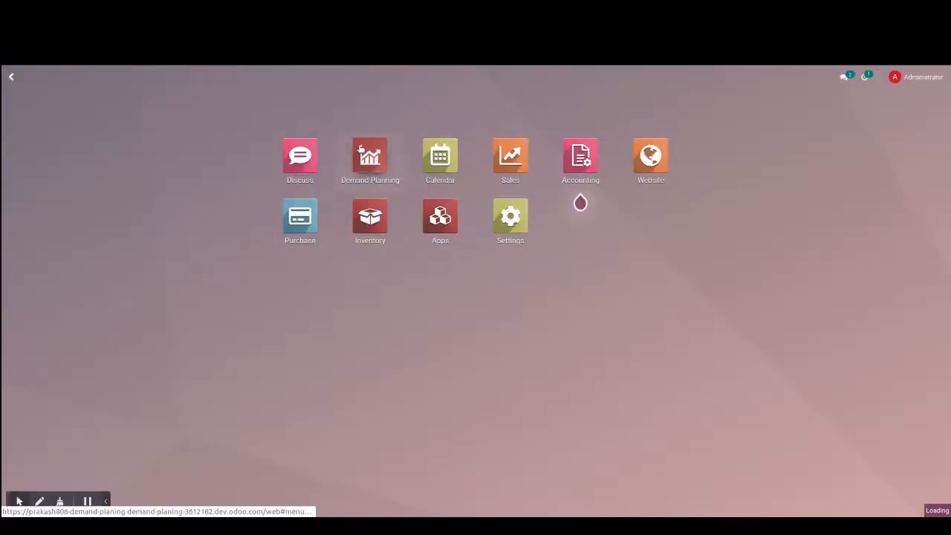
{"action": "left_click", "coordinate": [144, 77]}
{"action": "left_click", "coordinate": [142, 97]}
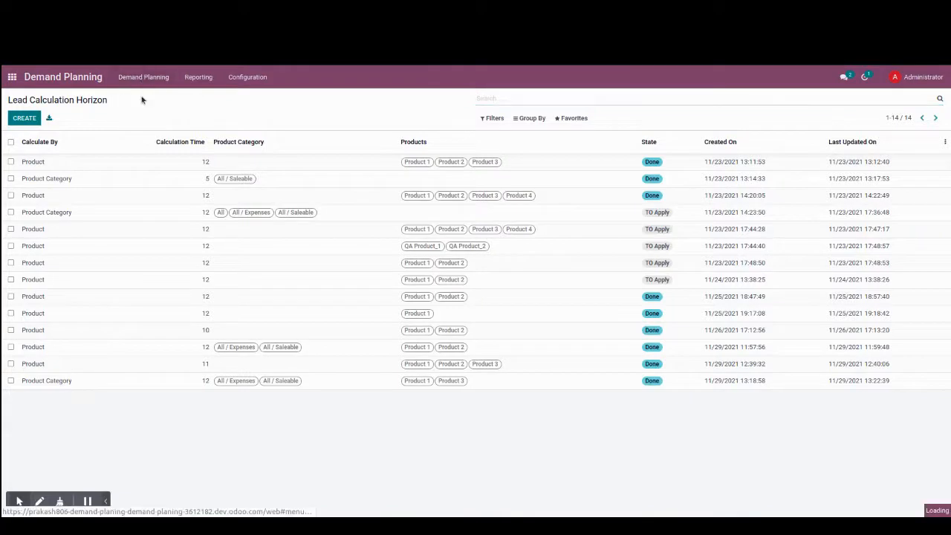
{"action": "left_click", "coordinate": [24, 119]}
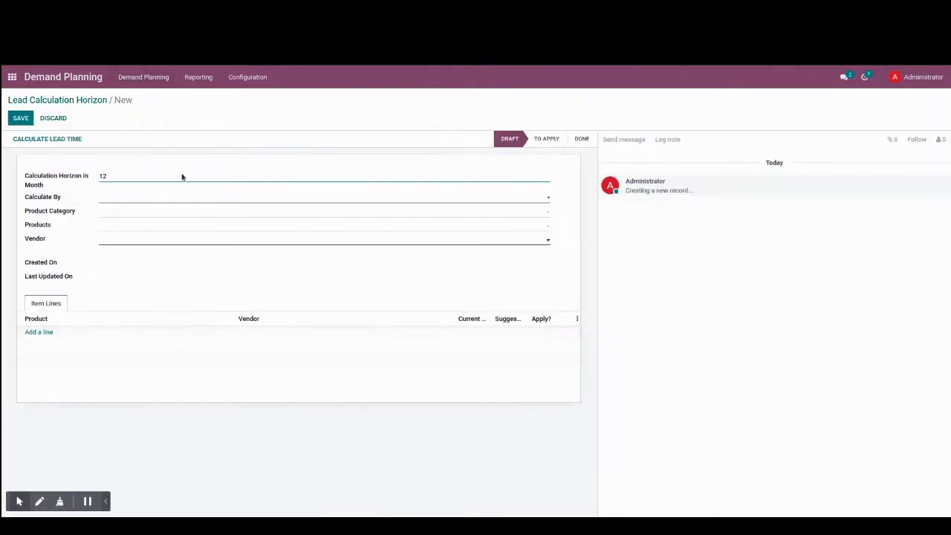
{"action": "left_click", "coordinate": [130, 239]}
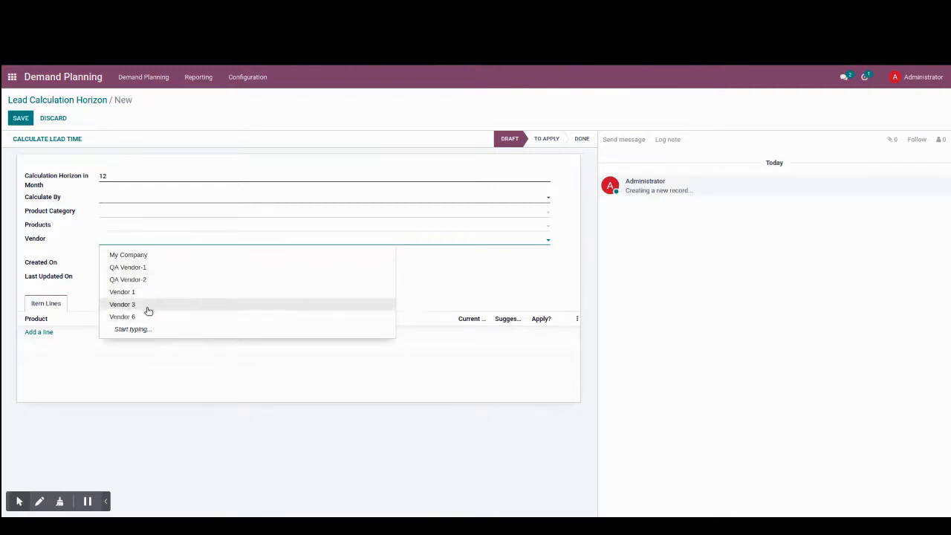
{"action": "left_click", "coordinate": [53, 118]}
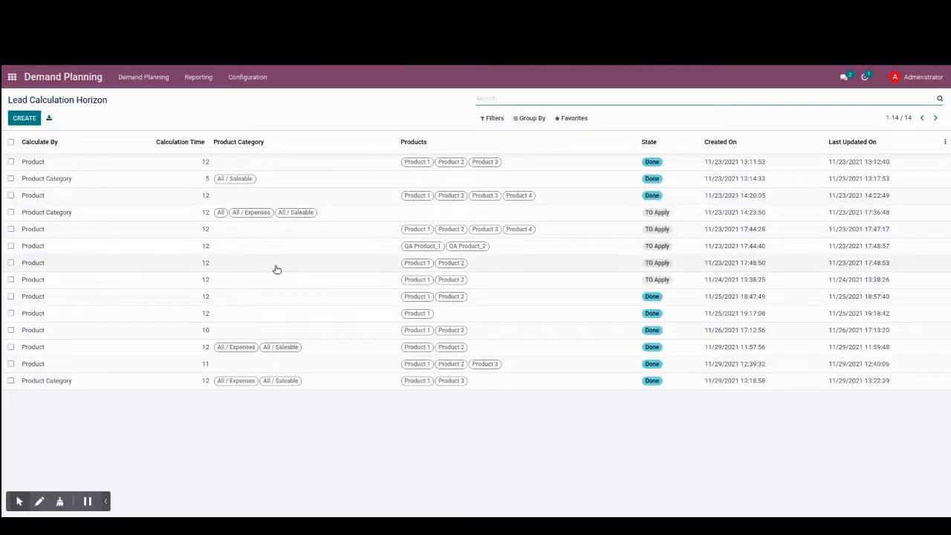
- In the Supplier Lead Time Report, mark Product 2's Vendor 1 transfer WH/IN/00024 as disregarded in lead calculation and save
{"action": "left_click", "coordinate": [199, 77]}
{"action": "left_click", "coordinate": [197, 99]}
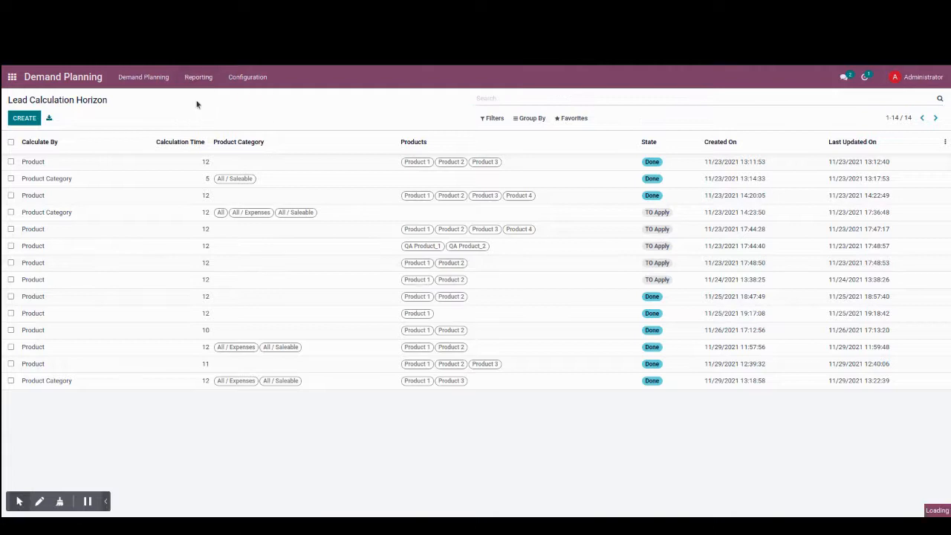
{"action": "left_click", "coordinate": [138, 191]}
{"action": "left_click", "coordinate": [112, 217]}
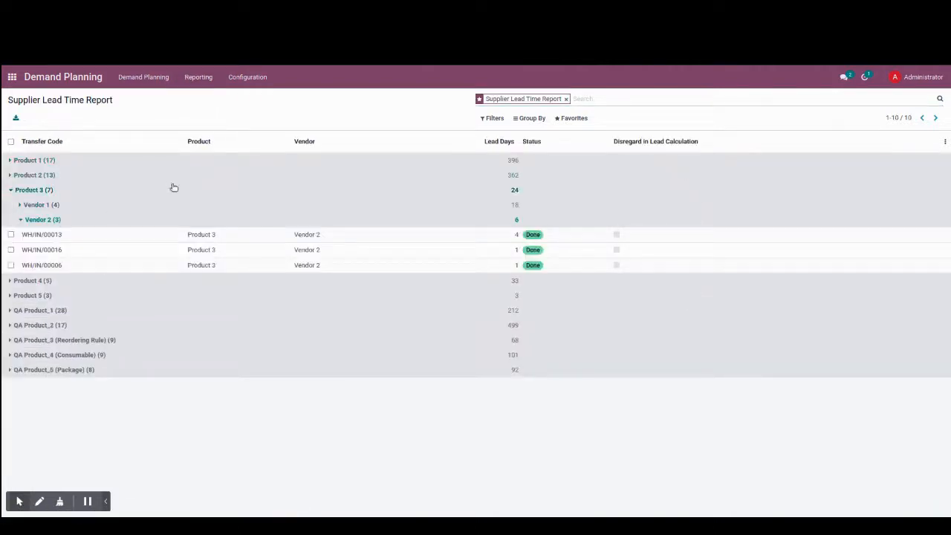
{"action": "left_click", "coordinate": [172, 181]}
{"action": "left_click", "coordinate": [102, 191]}
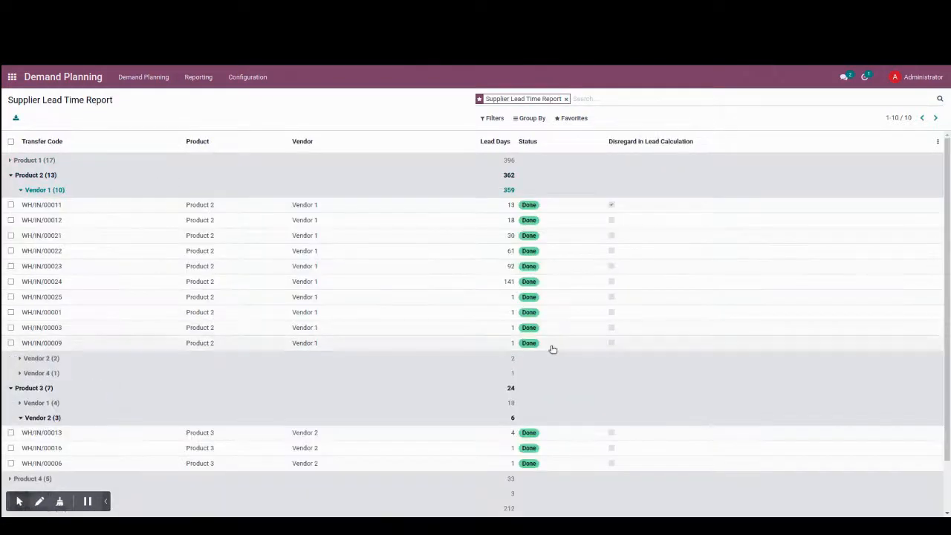
{"action": "left_click", "coordinate": [609, 283]}
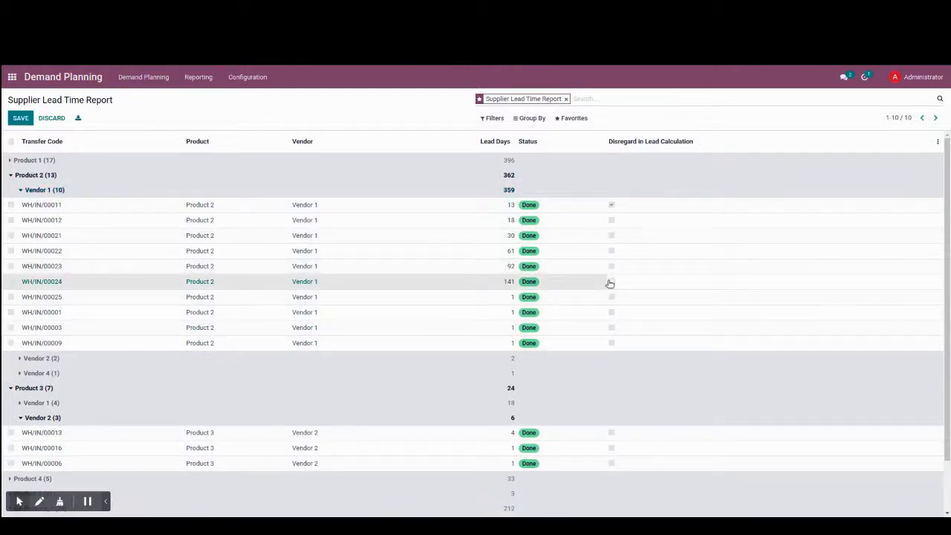
{"action": "left_click", "coordinate": [21, 117]}
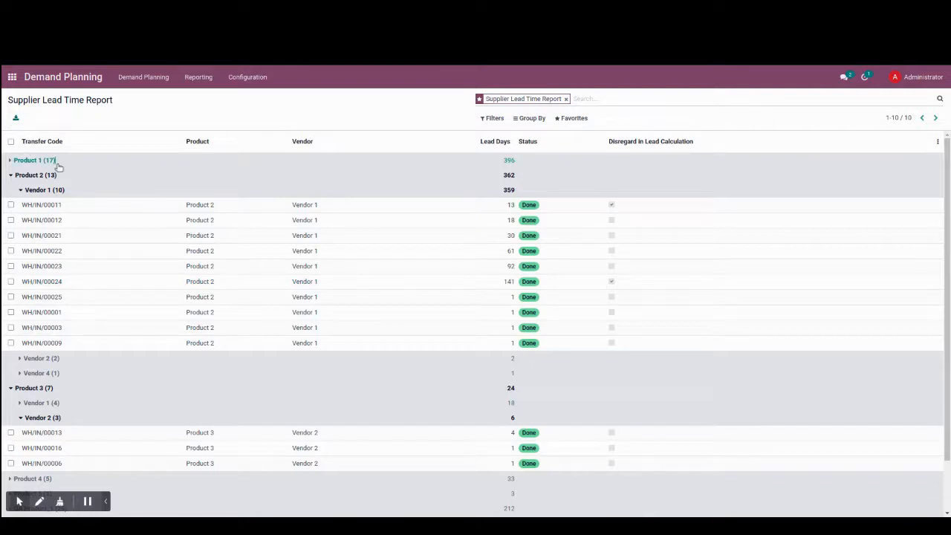
- Mark Product 1's Vendor 1 transfer WH/IN/00024 as disregarded in lead calculation and save the report
{"action": "left_click", "coordinate": [59, 167]}
{"action": "left_click", "coordinate": [83, 177]}
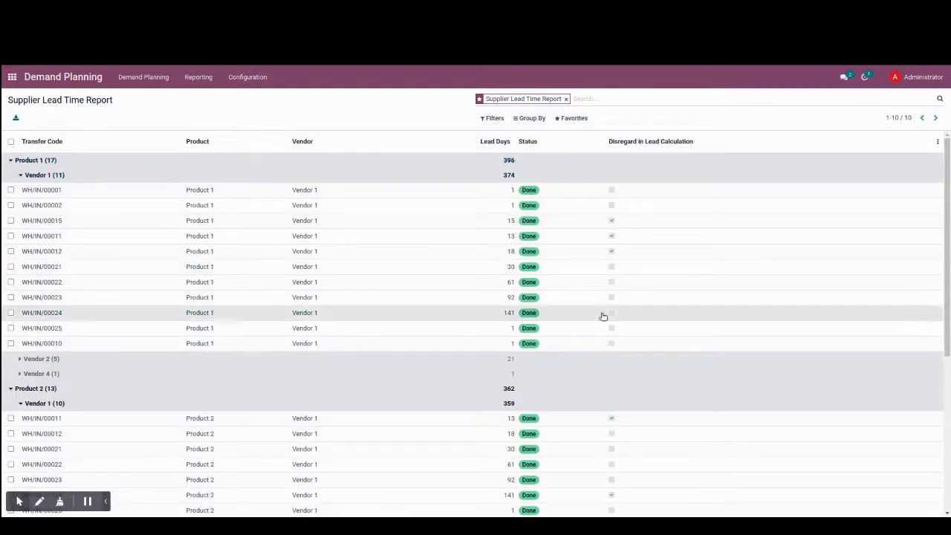
{"action": "left_click", "coordinate": [609, 314]}
{"action": "left_click", "coordinate": [611, 312]}
{"action": "left_click", "coordinate": [23, 118]}
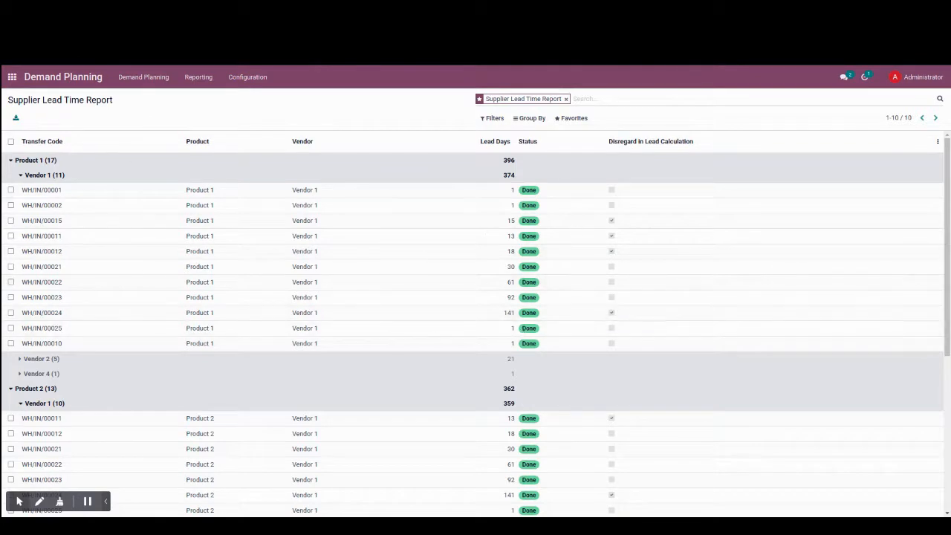
- Create a 12-month lead calculation horizon calculated by Product, with Product 1 and Product 2 and Vendor 1 as the vendor
{"action": "left_click", "coordinate": [149, 77]}
{"action": "left_click", "coordinate": [150, 95]}
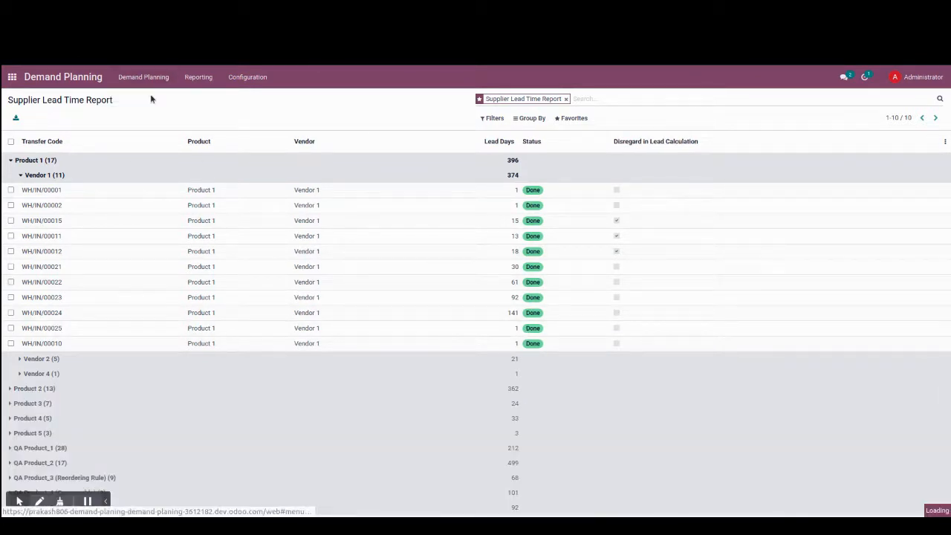
{"action": "left_click", "coordinate": [23, 118]}
{"action": "left_click", "coordinate": [112, 197]}
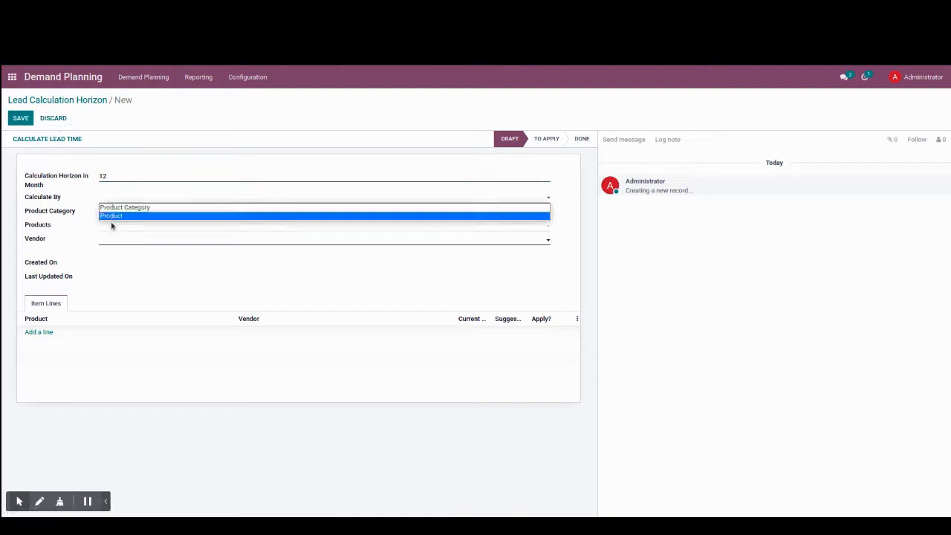
{"action": "left_click", "coordinate": [115, 214]}
{"action": "left_click", "coordinate": [118, 198]}
{"action": "left_click", "coordinate": [116, 214]}
{"action": "left_click", "coordinate": [116, 215]}
{"action": "left_click", "coordinate": [162, 228]}
{"action": "left_click", "coordinate": [173, 214]}
{"action": "left_click", "coordinate": [142, 238]}
{"action": "left_click", "coordinate": [159, 227]}
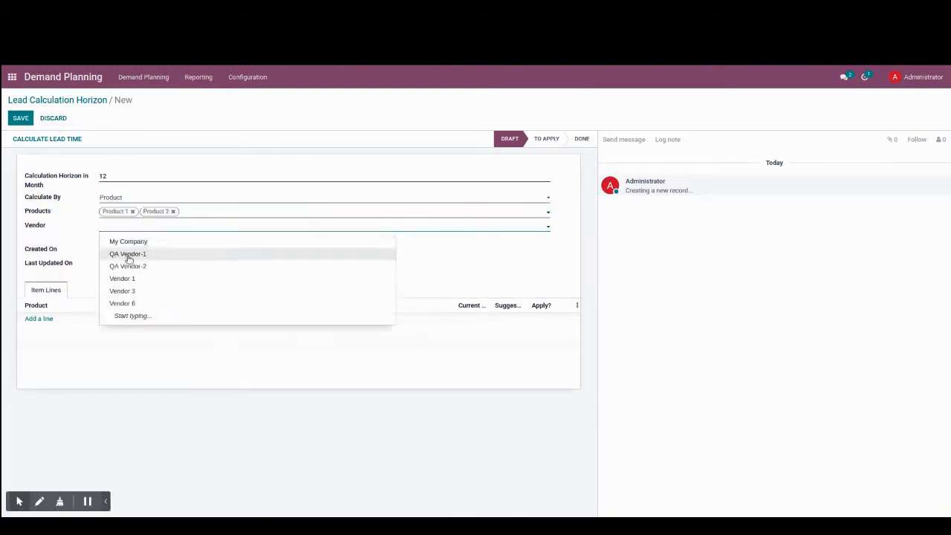
- Calculate the suggested lead times for the new horizon, save the record, and apply them
{"action": "left_click", "coordinate": [52, 138]}
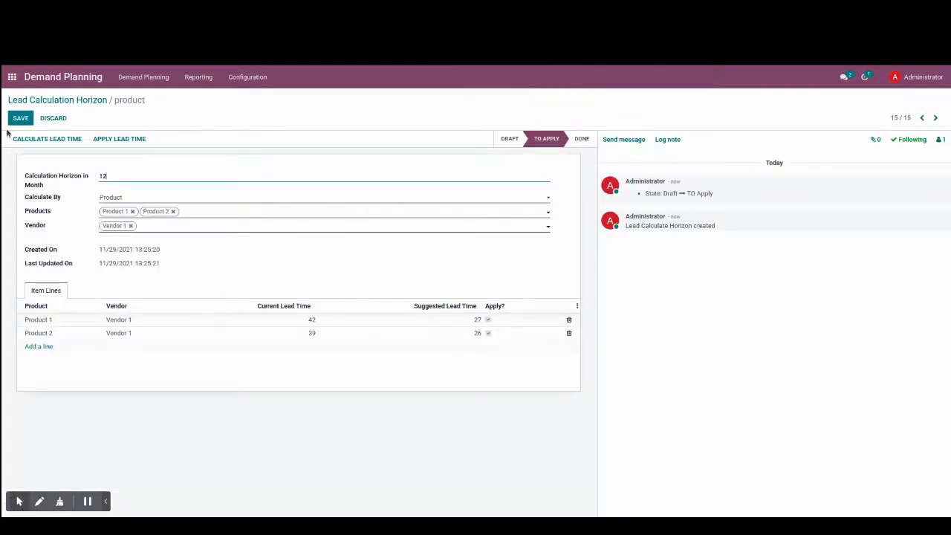
{"action": "left_click", "coordinate": [13, 118]}
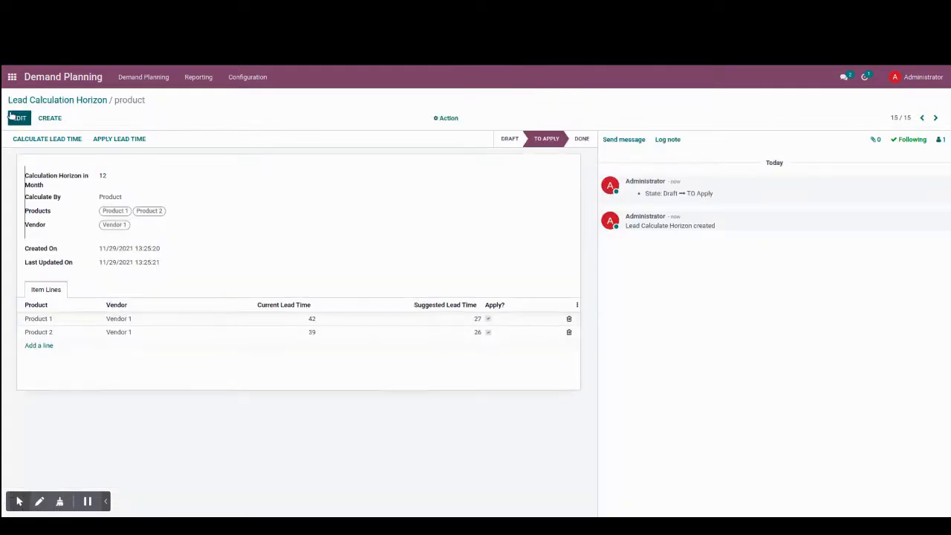
{"action": "left_click", "coordinate": [120, 142]}
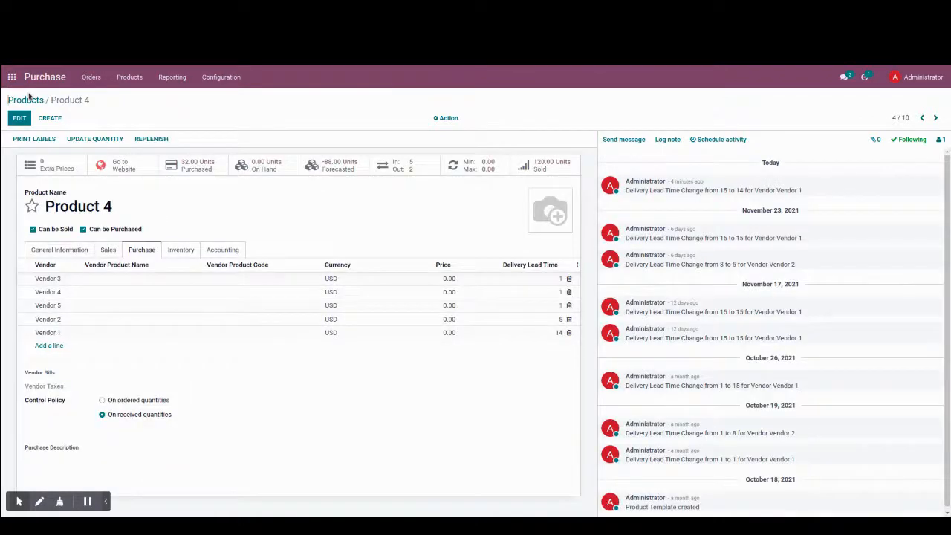
- Switch to Purchase, check Product 1's vendor delivery lead times, and move on to the next product
{"action": "left_click", "coordinate": [28, 99]}
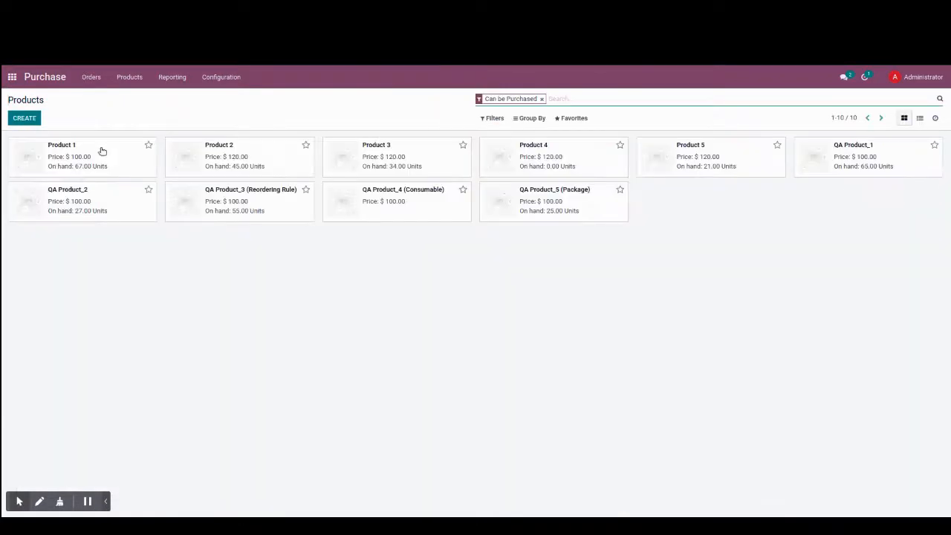
{"action": "left_click", "coordinate": [63, 144]}
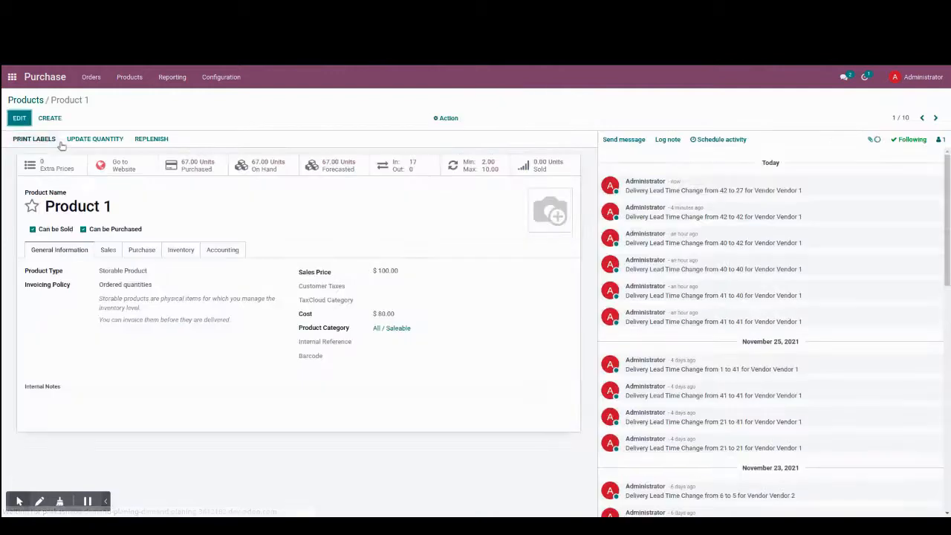
{"action": "left_click", "coordinate": [142, 251]}
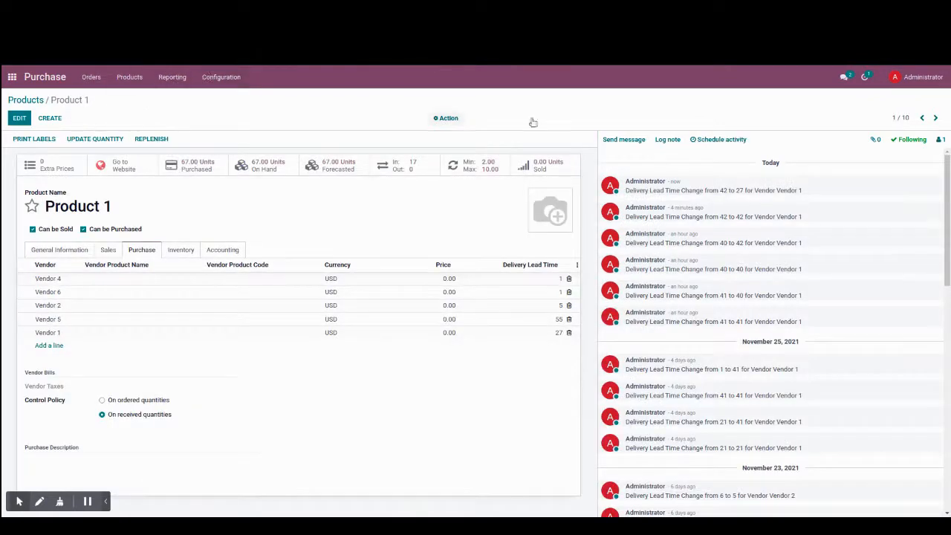
{"action": "left_click", "coordinate": [937, 118]}
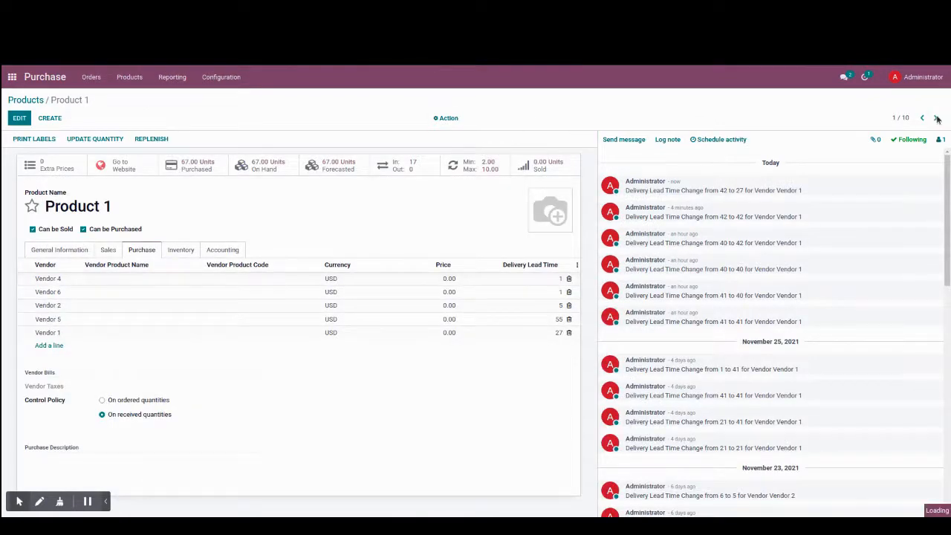